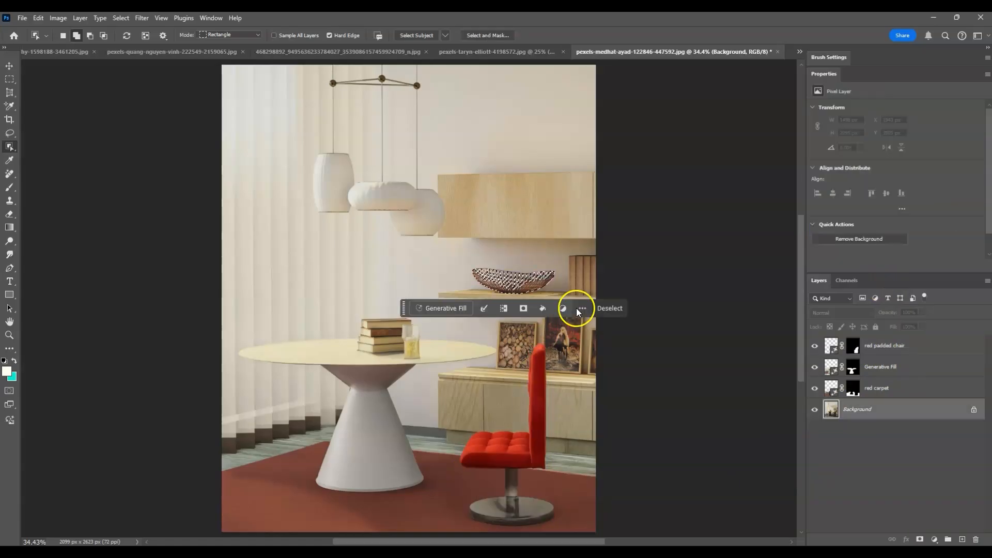
{"action": "type", "text": "bas"}
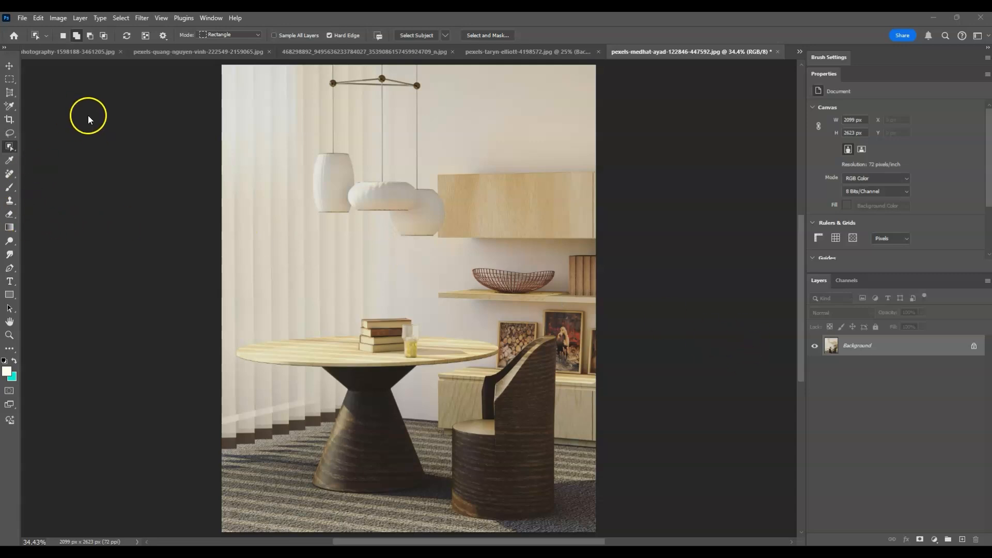
Select the striped carpet under the table and chair with the Object Selection tool.
{"action": "left_click", "coordinate": [8, 148]}
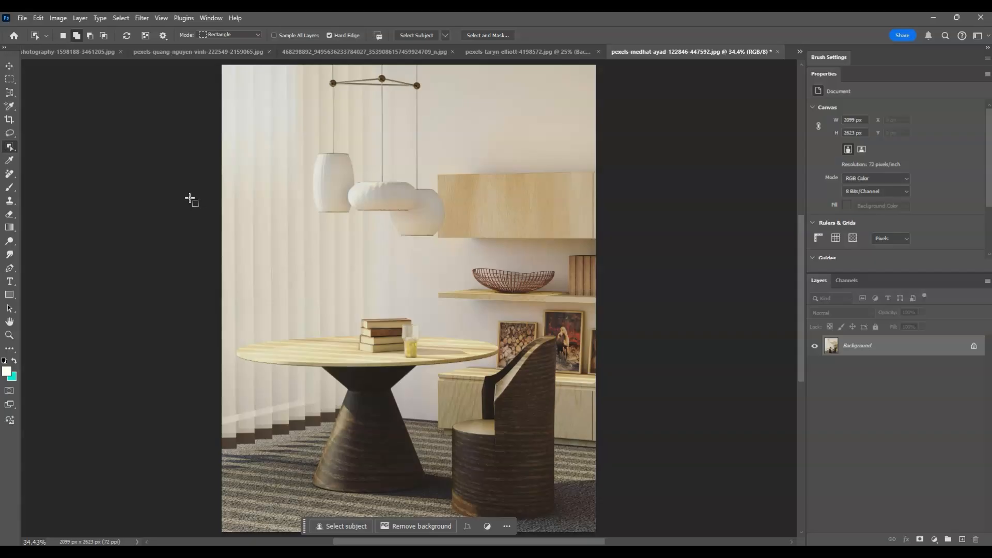
{"action": "left_click", "coordinate": [231, 205]}
{"action": "left_click", "coordinate": [278, 489]}
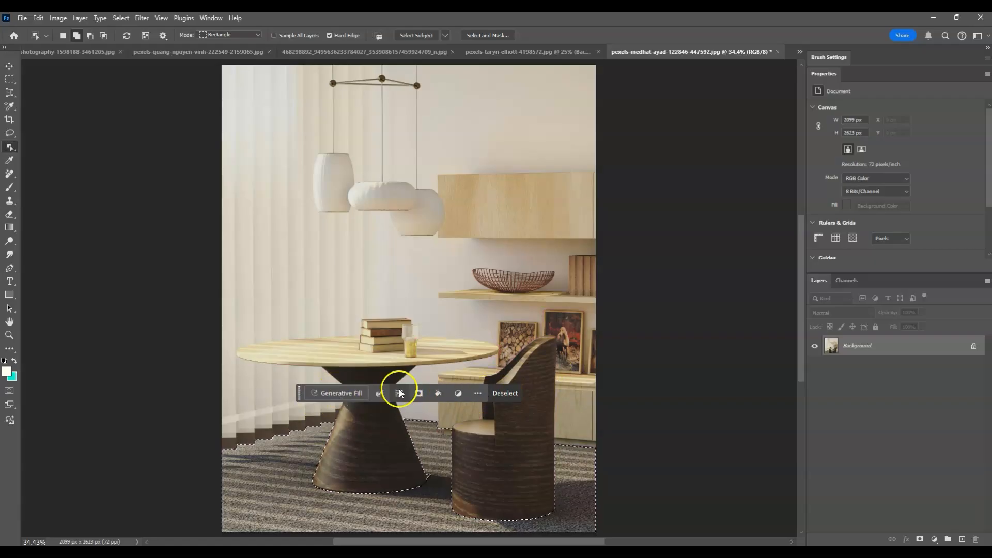
{"action": "left_click", "coordinate": [211, 18]}
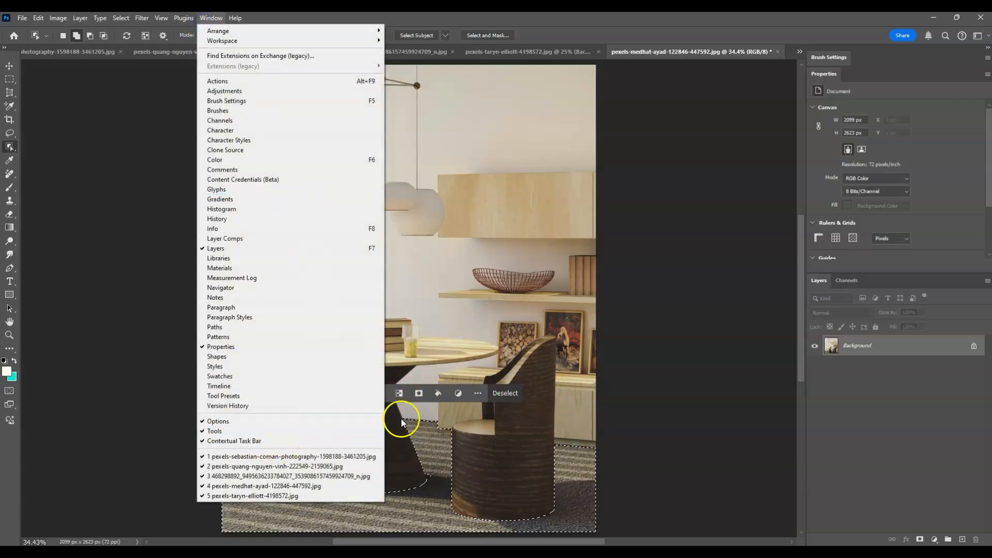
{"action": "left_click", "coordinate": [606, 420]}
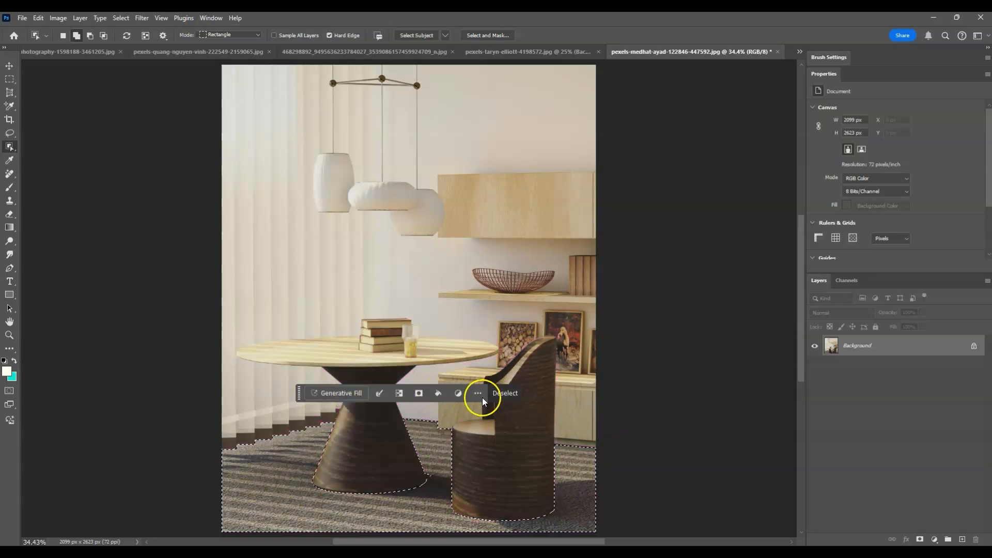
Replace the selected carpet using Generative Fill with the prompt "red carpet".
{"action": "left_click", "coordinate": [343, 394]}
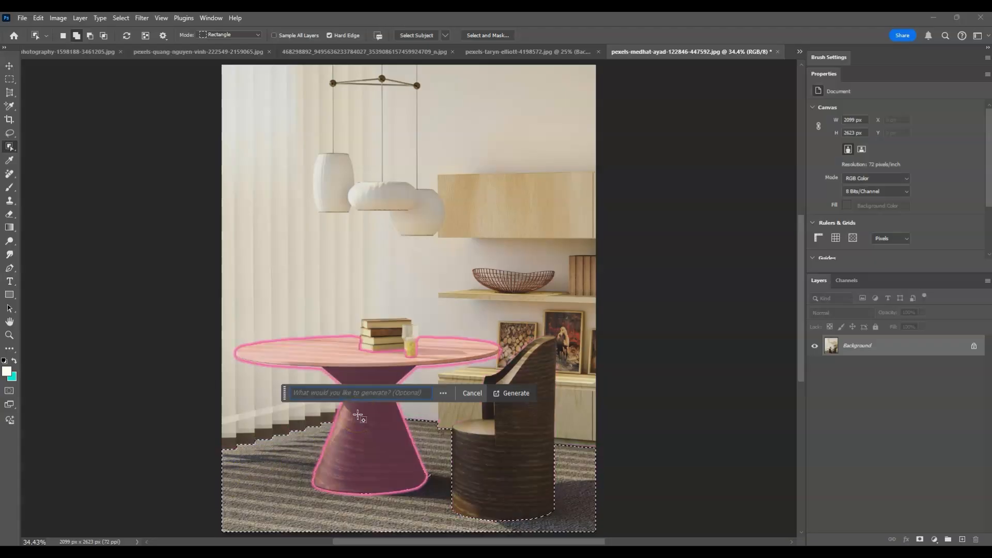
{"action": "type", "text": "red carpet"}
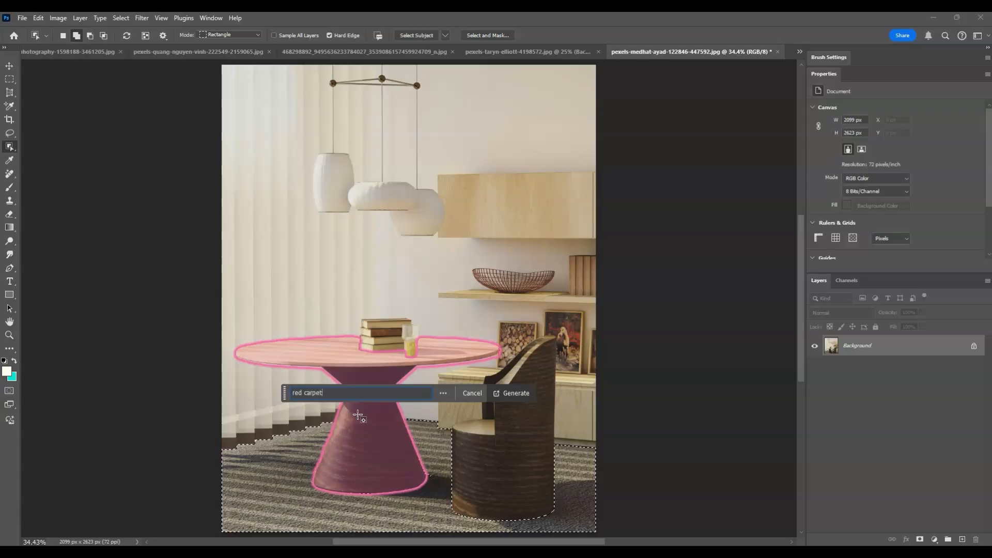
{"action": "left_click", "coordinate": [523, 398]}
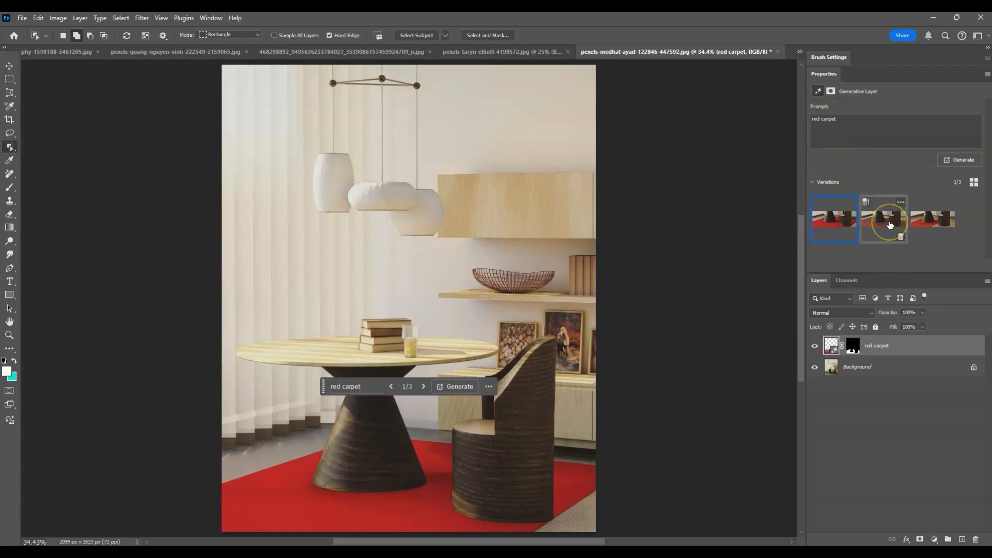
Compare the second and third variations of the red carpet and keep the second one.
{"action": "left_click", "coordinate": [890, 225]}
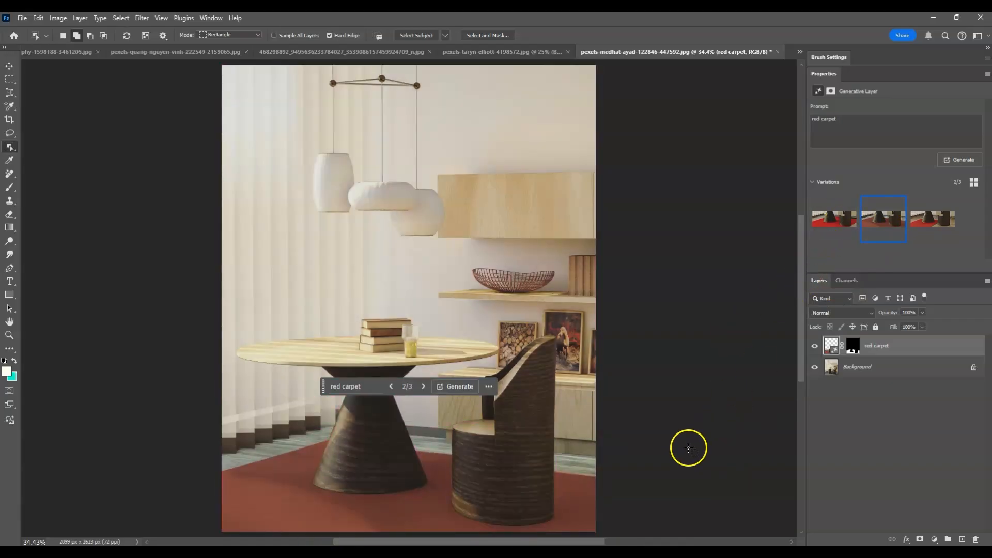
{"action": "left_click", "coordinate": [930, 227]}
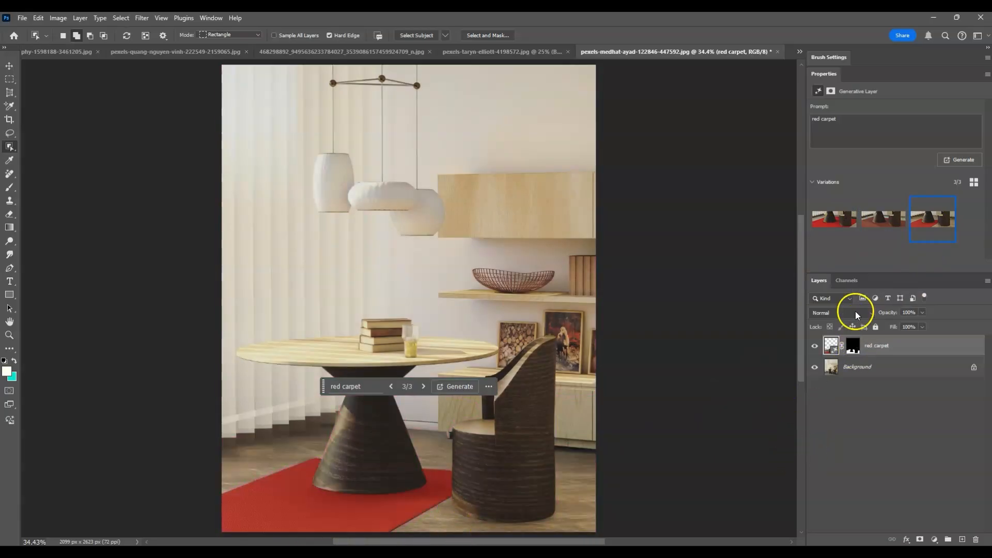
{"action": "left_click", "coordinate": [889, 226]}
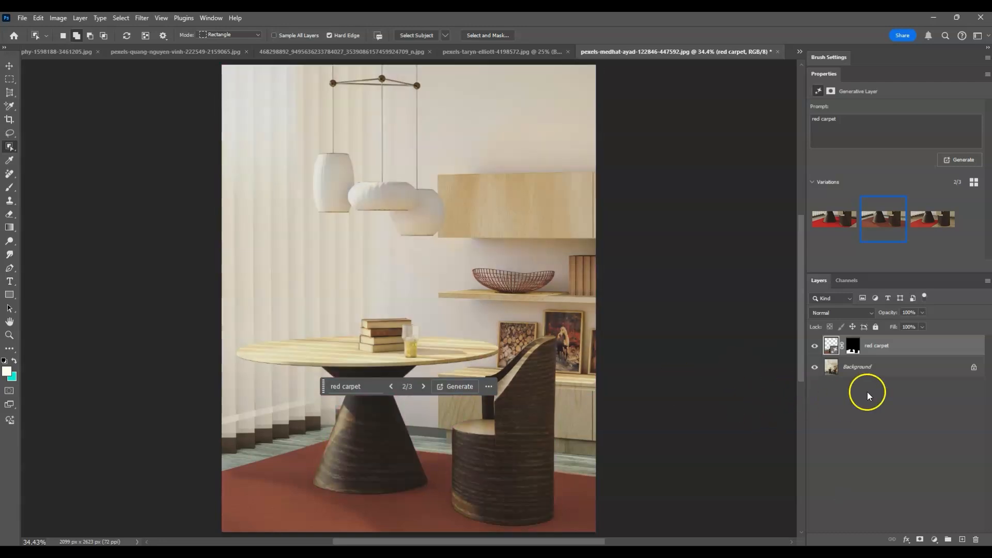
Select the round table on the Background layer and replace it using Generative Fill with the prompt left blank.
{"action": "left_click", "coordinate": [877, 372]}
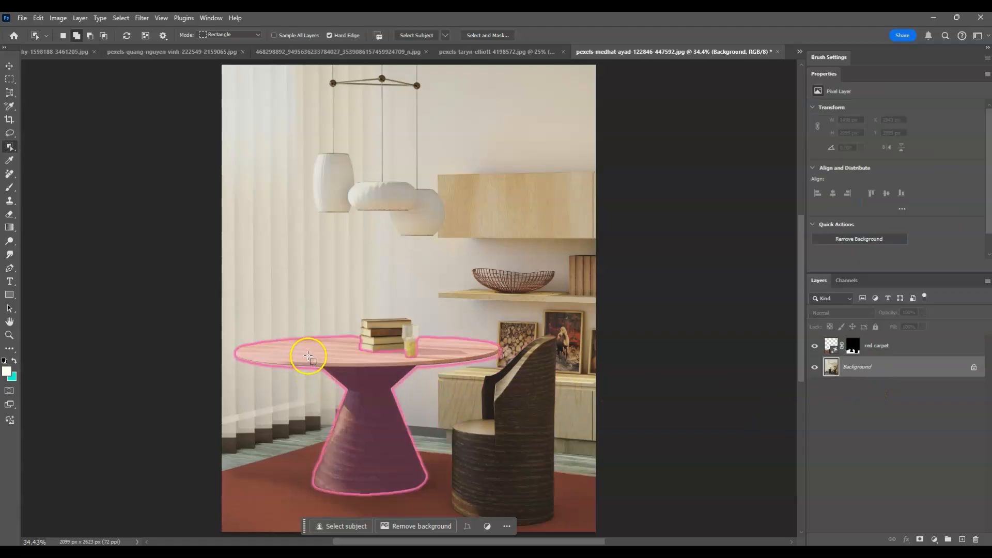
{"action": "left_click", "coordinate": [308, 355]}
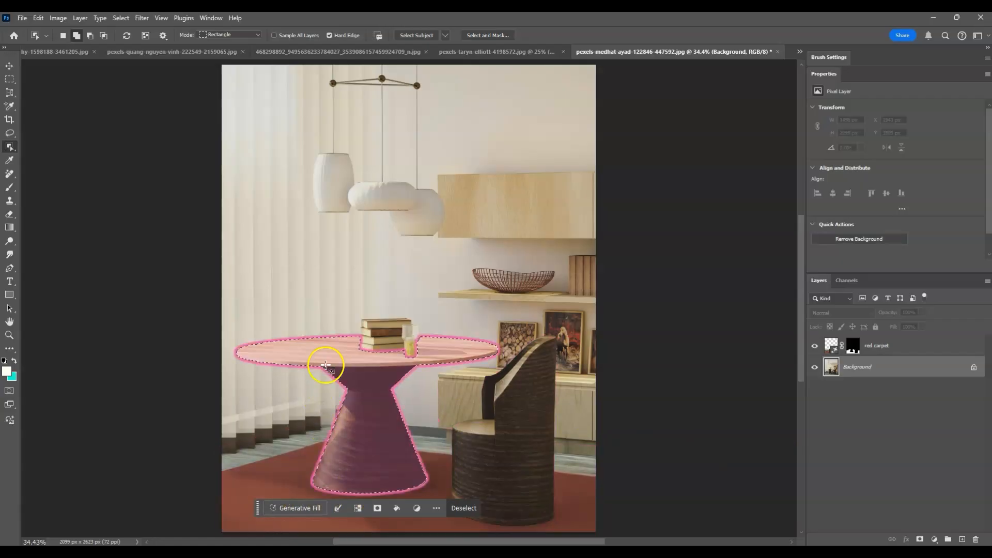
{"action": "left_click", "coordinate": [309, 510]}
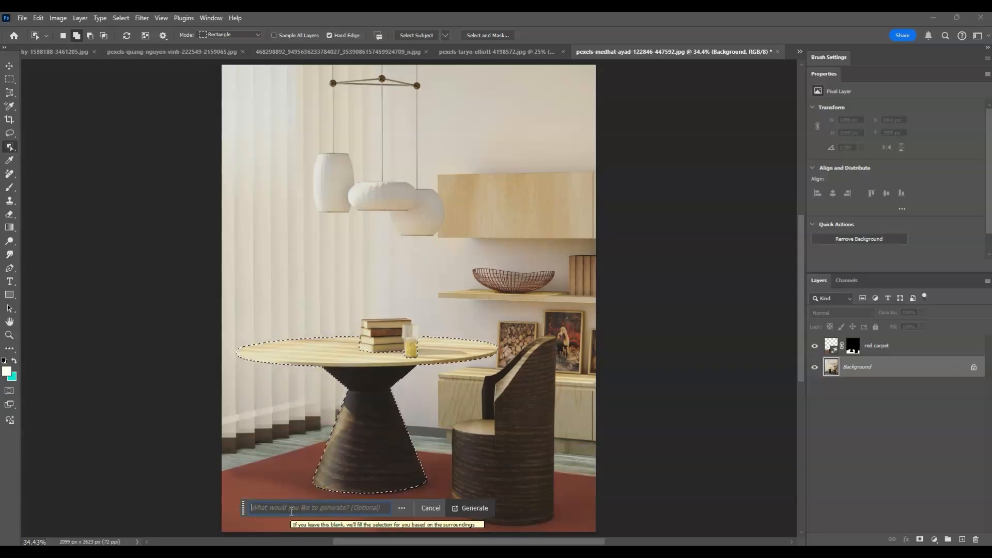
{"action": "left_click", "coordinate": [430, 508]}
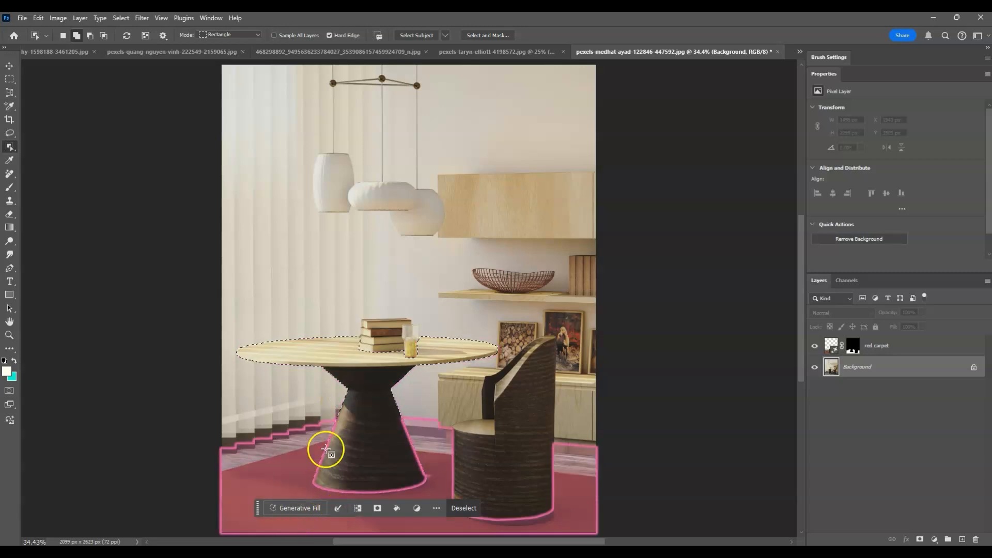
{"action": "left_click", "coordinate": [298, 508]}
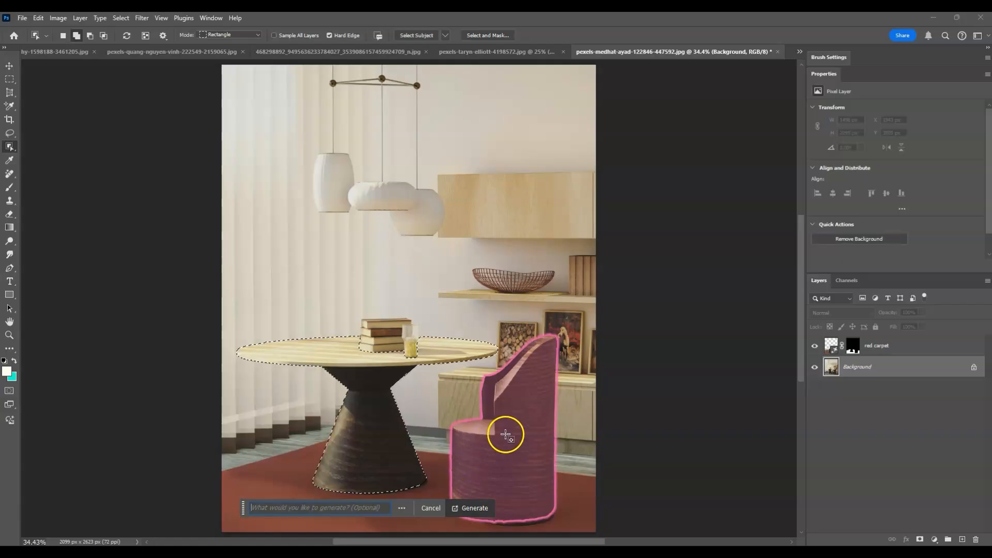
{"action": "left_click", "coordinate": [875, 373], "text": "ctrl"}
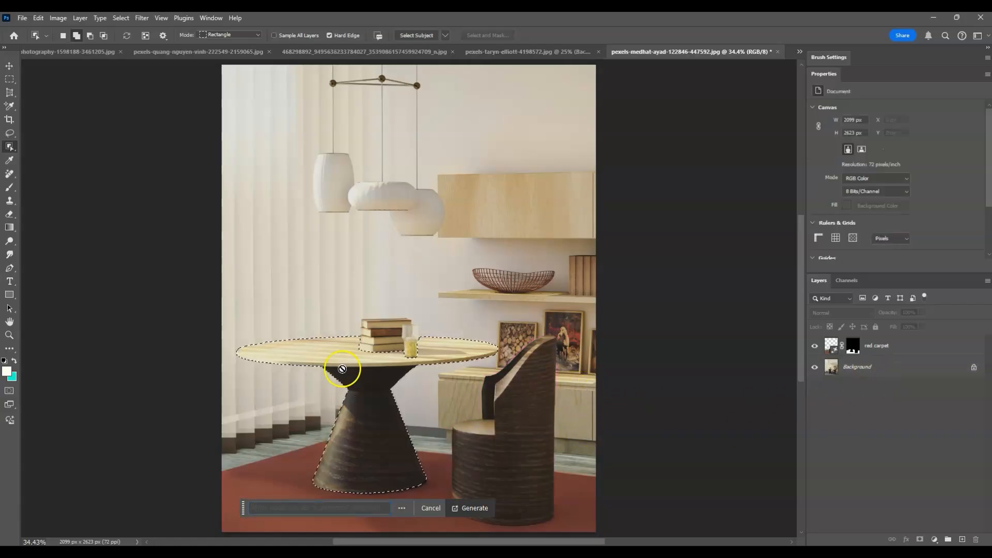
{"action": "left_click", "coordinate": [475, 508]}
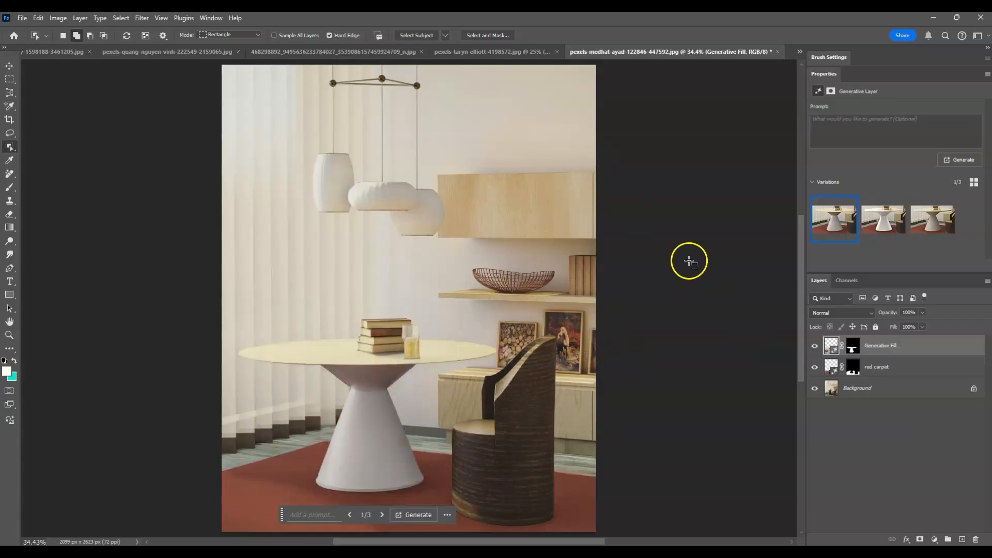
Compare the second and third variations of the generated table and choose the second one.
{"action": "left_click", "coordinate": [867, 223]}
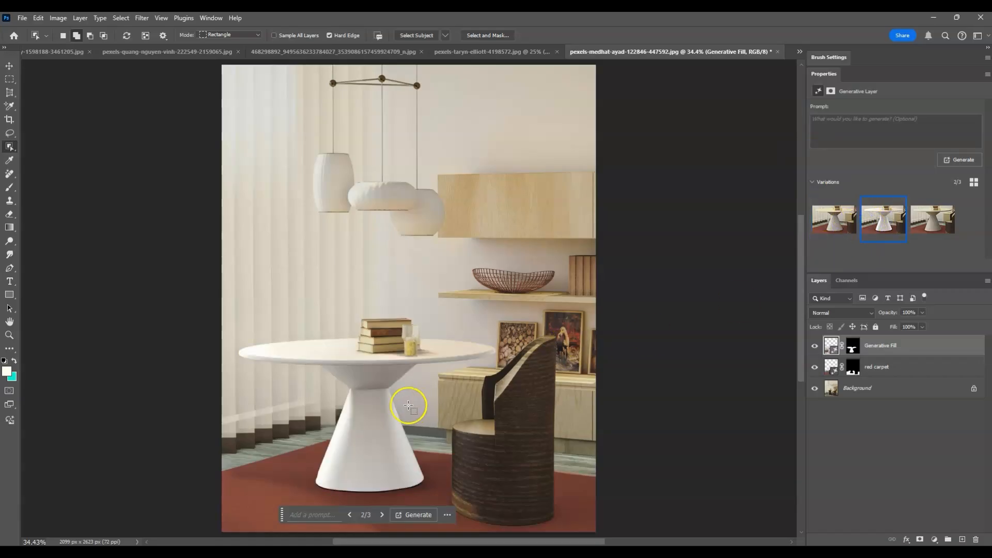
{"action": "left_click", "coordinate": [936, 234]}
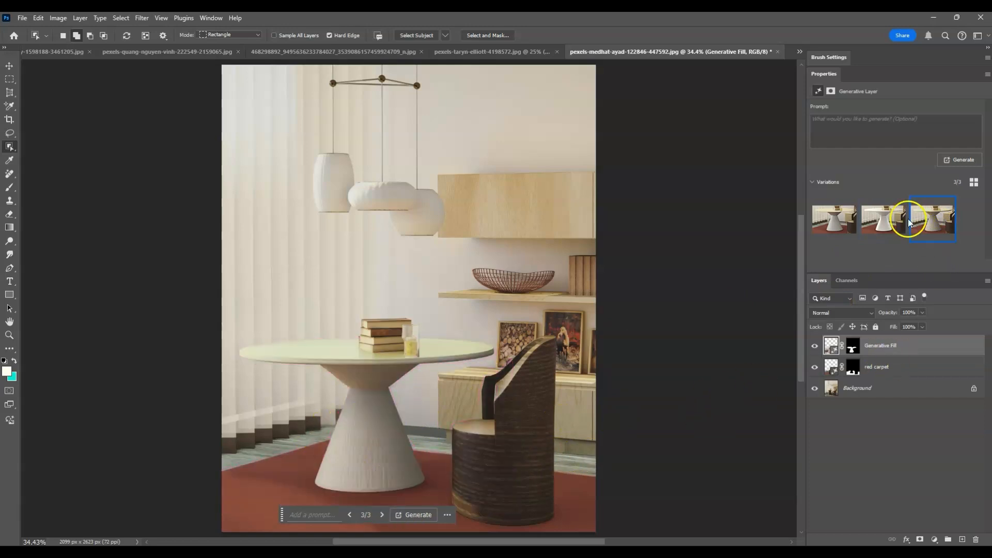
{"action": "left_click", "coordinate": [883, 216]}
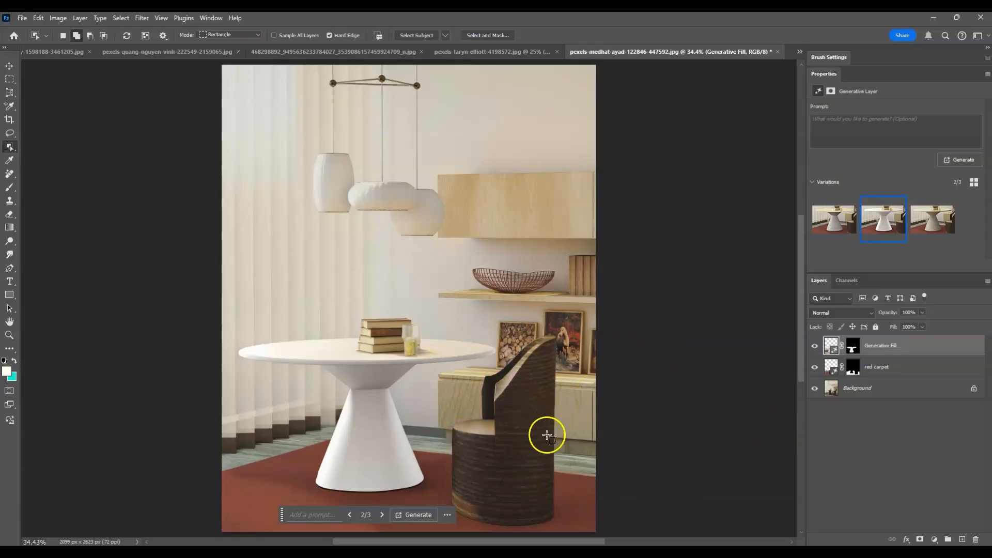
Select the dark wooden chair from the Background layer with the Object Selection tool.
{"action": "left_click", "coordinate": [879, 395]}
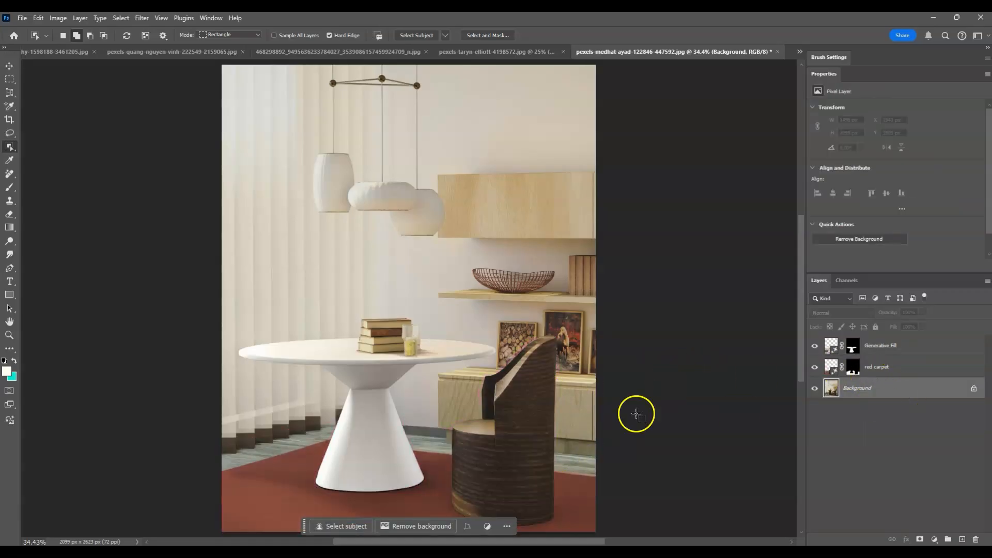
{"action": "left_click", "coordinate": [530, 395]}
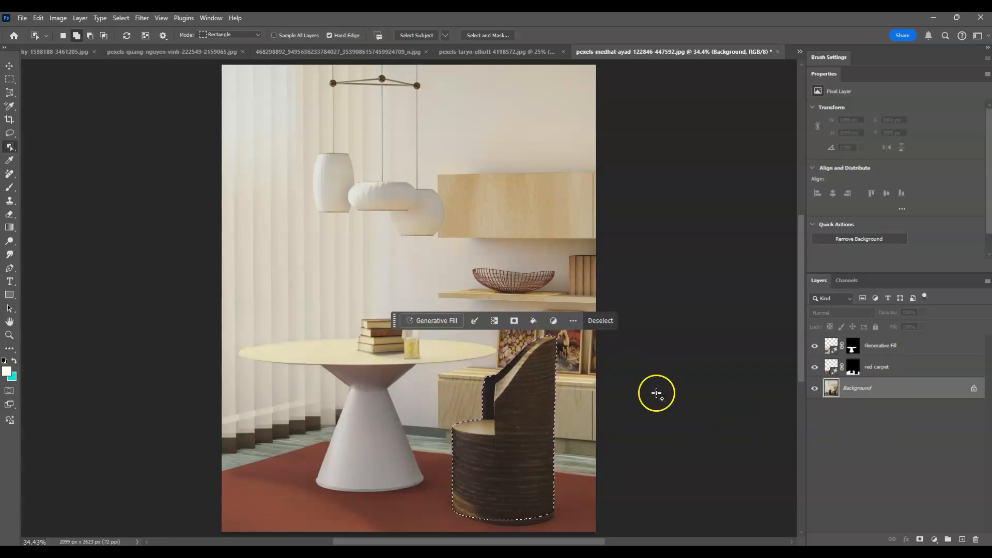
{"action": "left_click", "coordinate": [863, 473]}
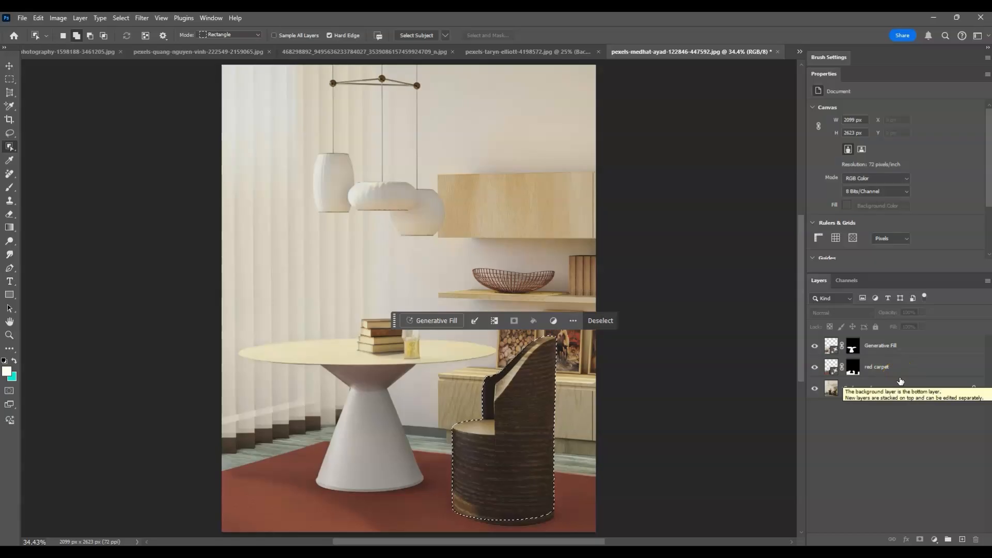
Replace the selected chair using Generative Fill with the prompt "red padded chair".
{"action": "left_click", "coordinate": [443, 320]}
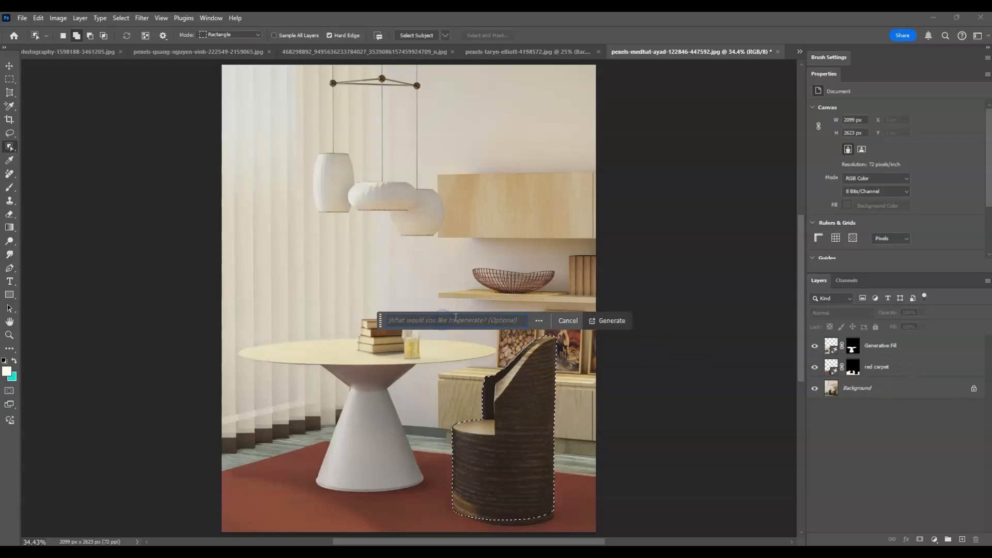
{"action": "type", "text": "padded charit"}
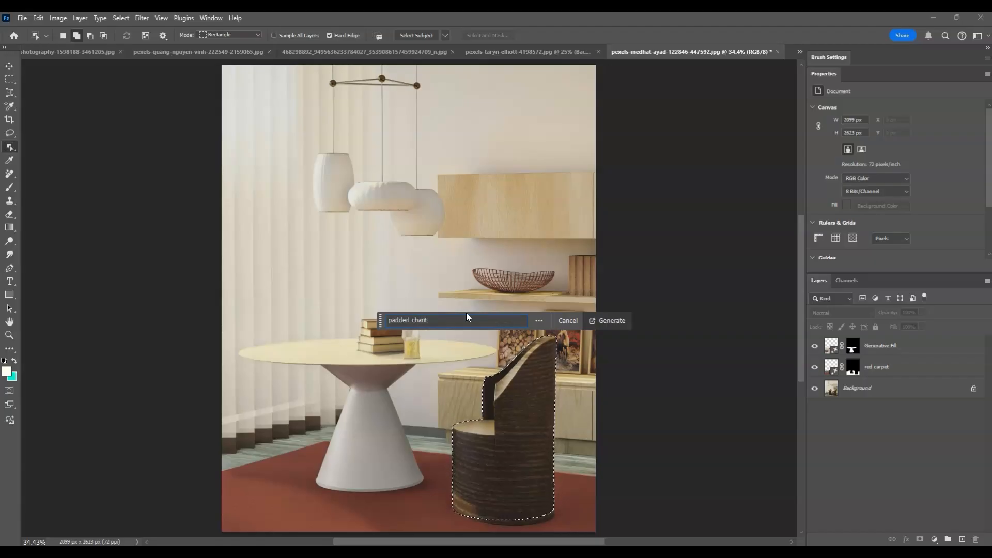
{"action": "key", "text": "Left"}
{"action": "key", "text": "Left"}
{"action": "key", "text": "BackSpace"}
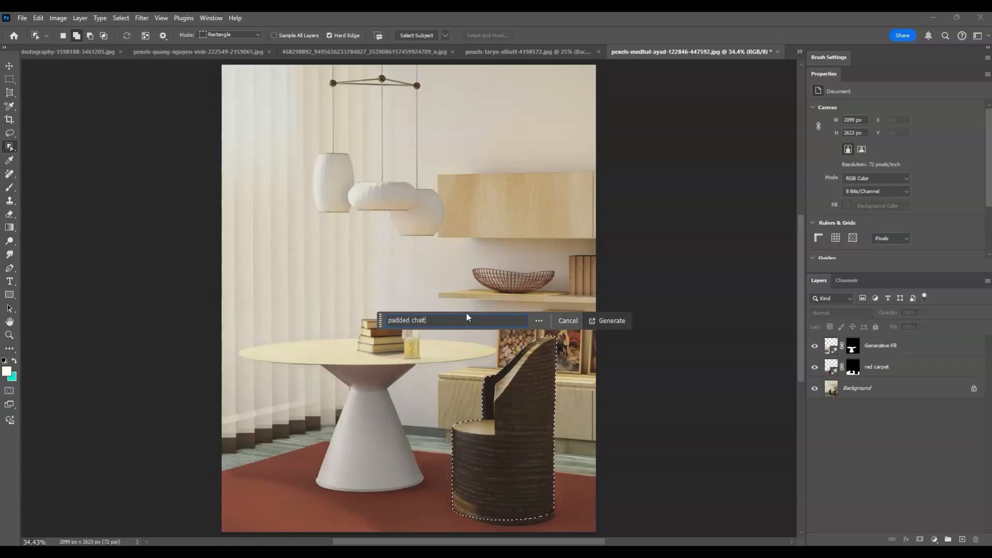
{"action": "key", "text": "Delete"}
{"action": "type", "text": "r"}
{"action": "key", "text": "Home"}
{"action": "type", "text": "red"}
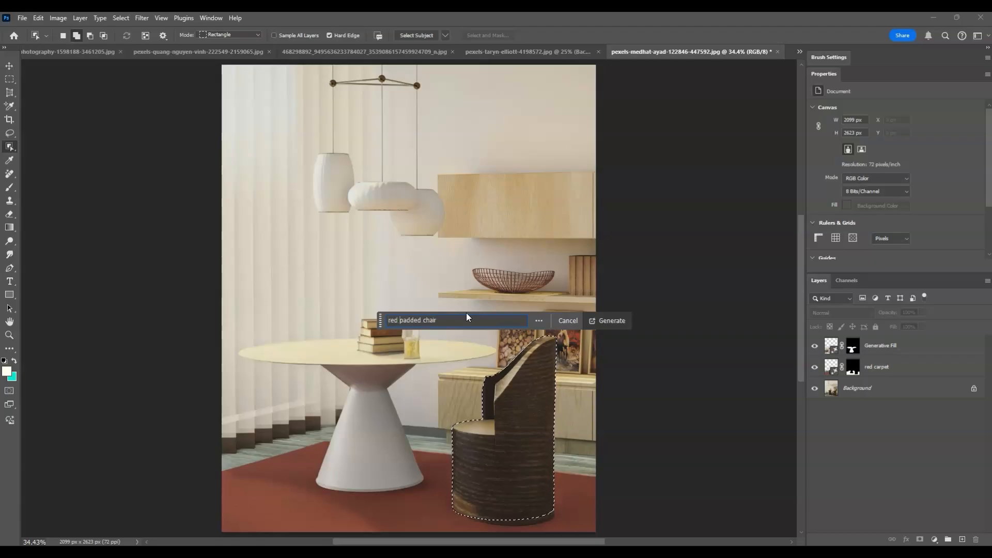
{"action": "key", "text": "Return"}
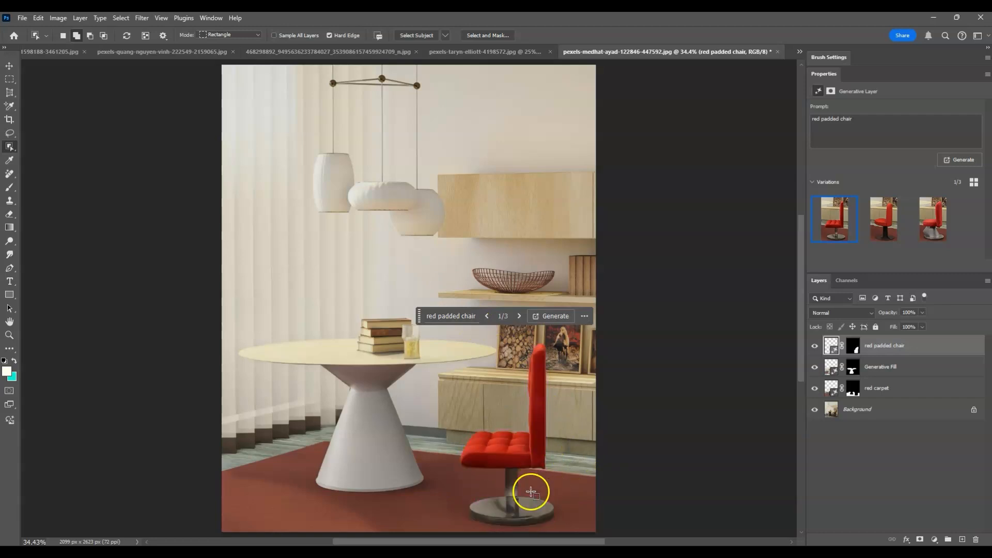
Preview the second and third variations of the red padded chair and return to the first one.
{"action": "left_click", "coordinate": [888, 241]}
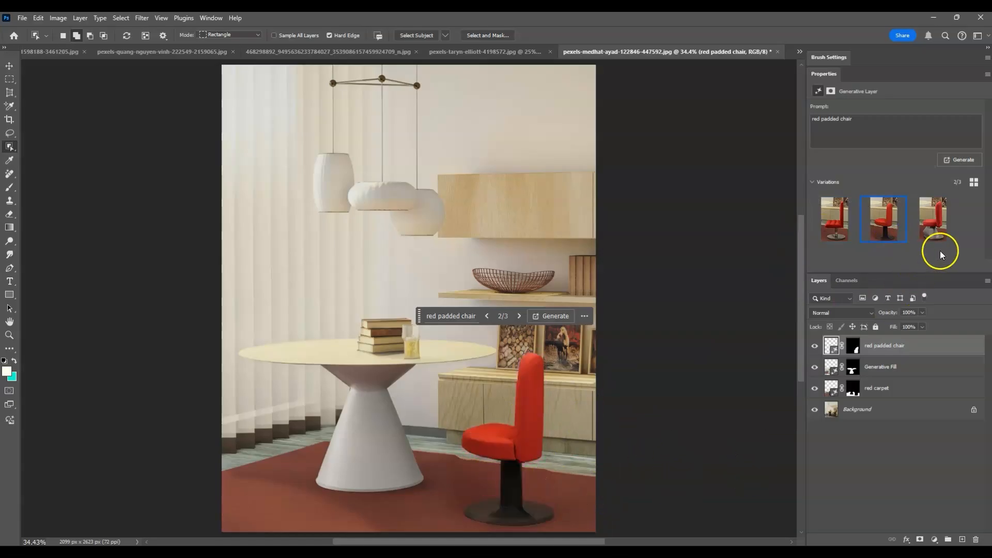
{"action": "left_click", "coordinate": [937, 234]}
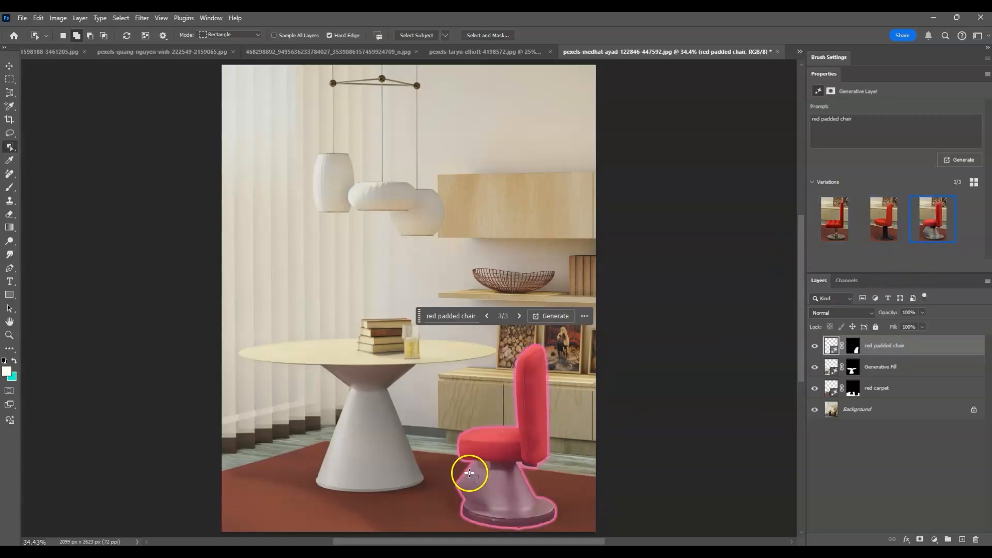
{"action": "mouse_move", "coordinate": [871, 239]}
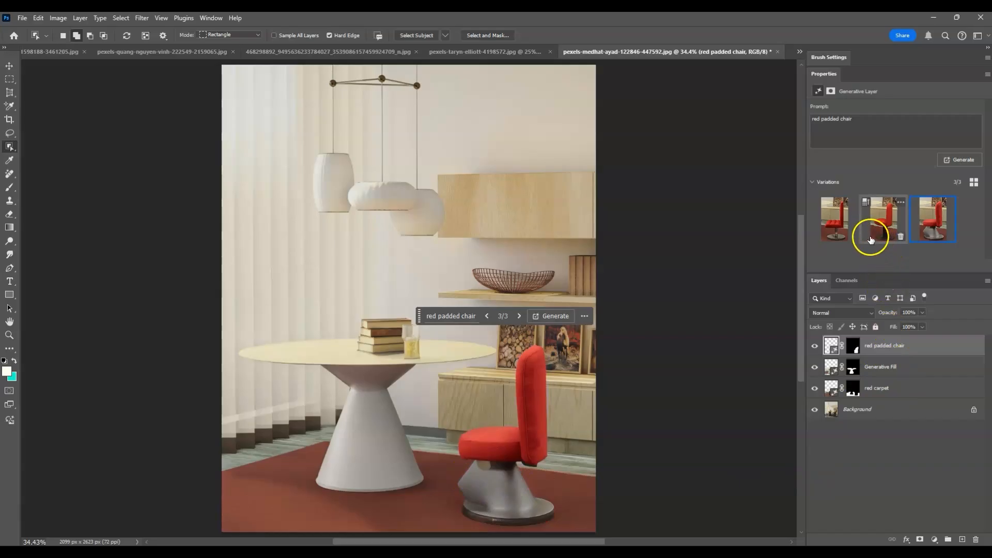
{"action": "left_click", "coordinate": [842, 227]}
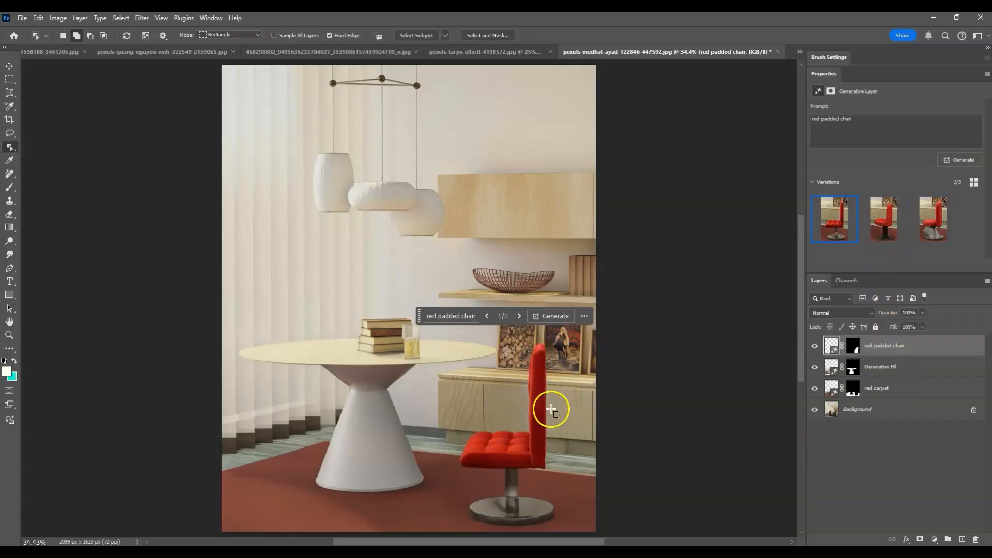
Select the wire basket on the upper shelf from the Background layer with the Object Selection tool.
{"action": "left_click", "coordinate": [836, 458]}
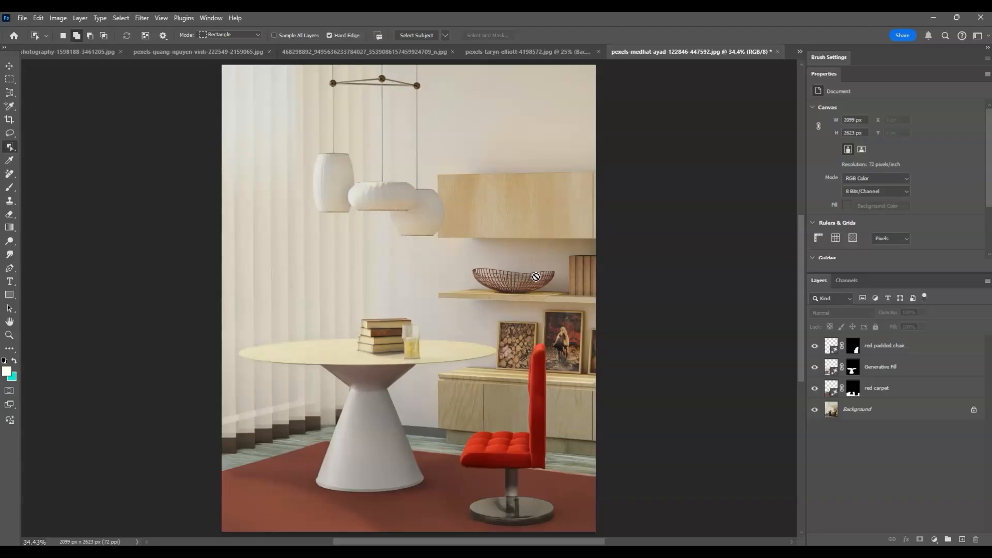
{"action": "left_click", "coordinate": [872, 413]}
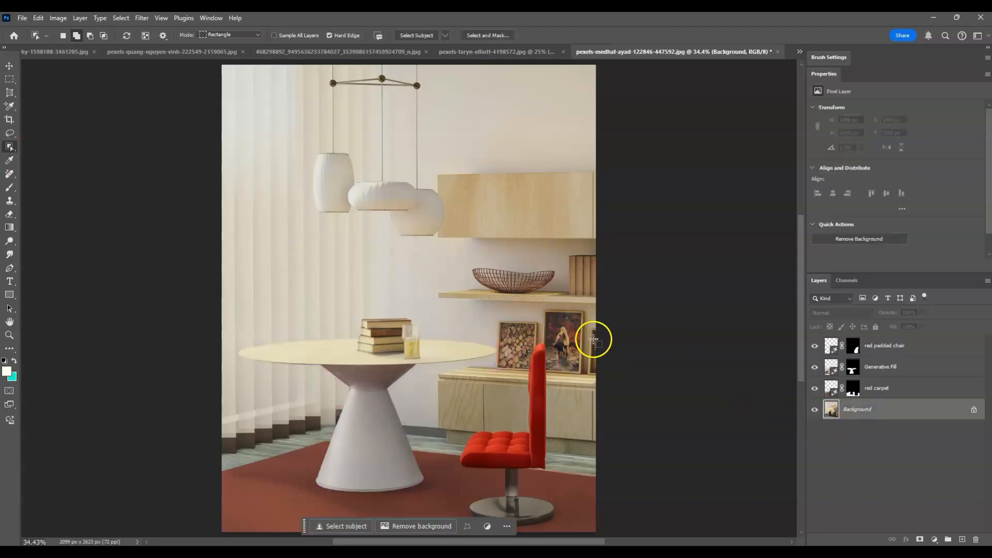
{"action": "left_click", "coordinate": [514, 280]}
Replace the selected wire basket using Generative Fill with the prompt "basket with fruit".
{"action": "left_click", "coordinate": [449, 309]}
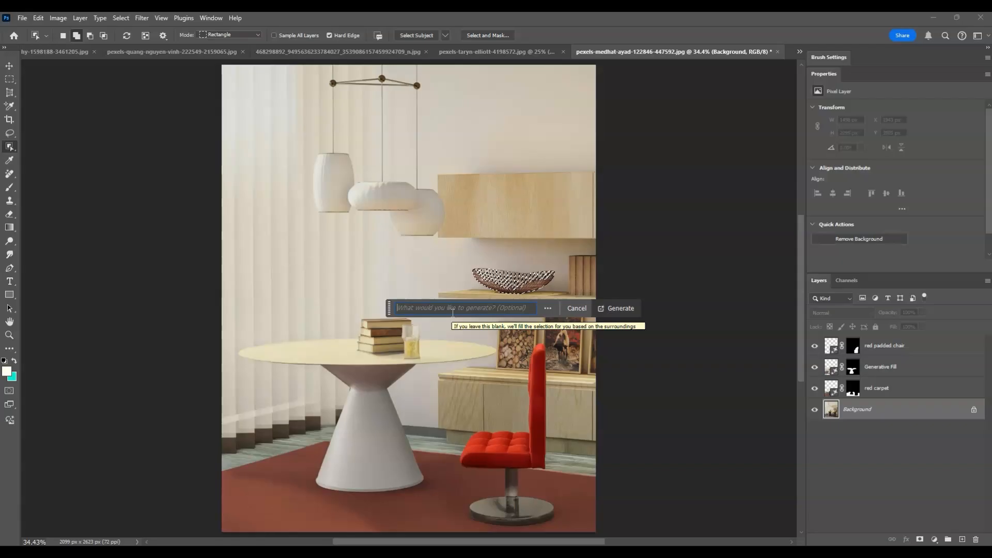
{"action": "type", "text": "basket with fi"}
{"action": "type", "text": "uit"}
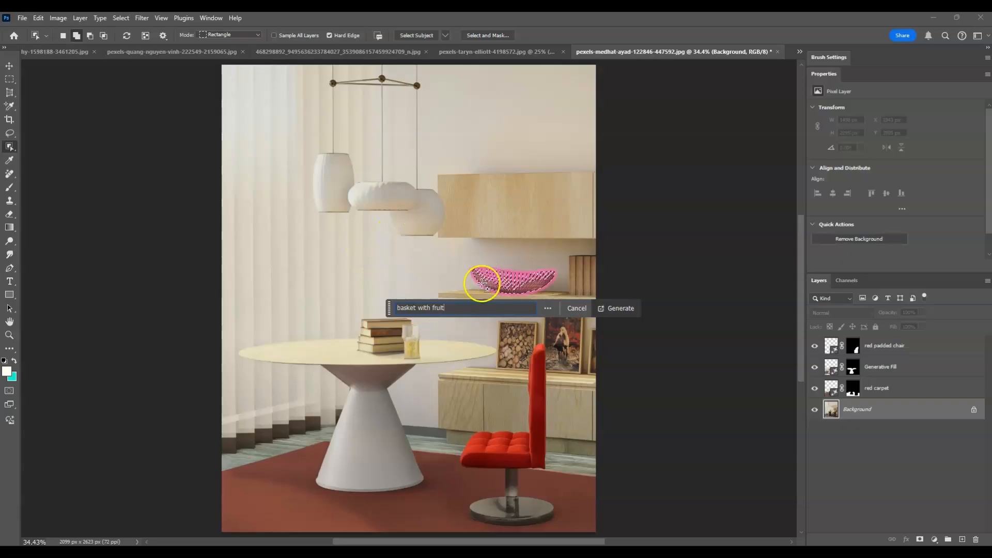
{"action": "left_click", "coordinate": [889, 444]}
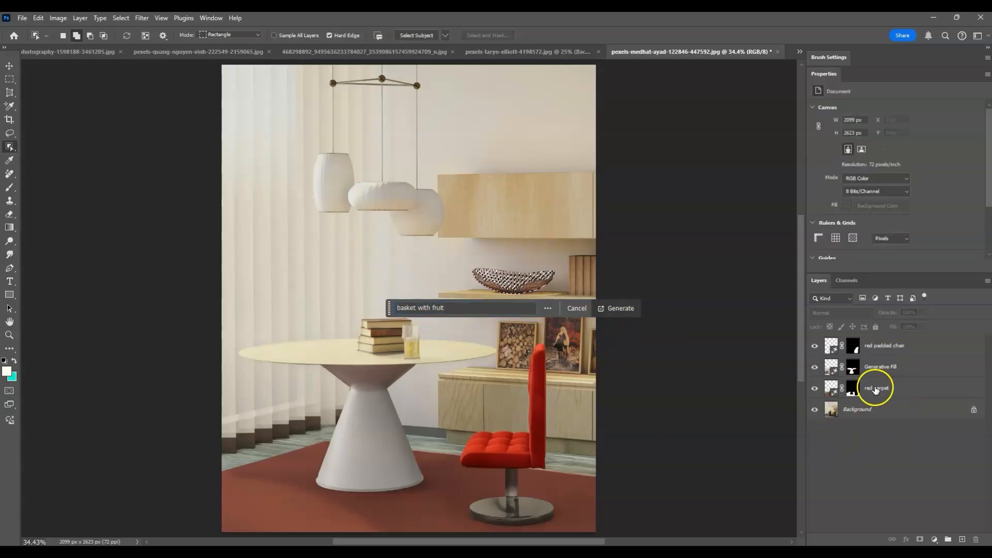
{"action": "left_click", "coordinate": [613, 308]}
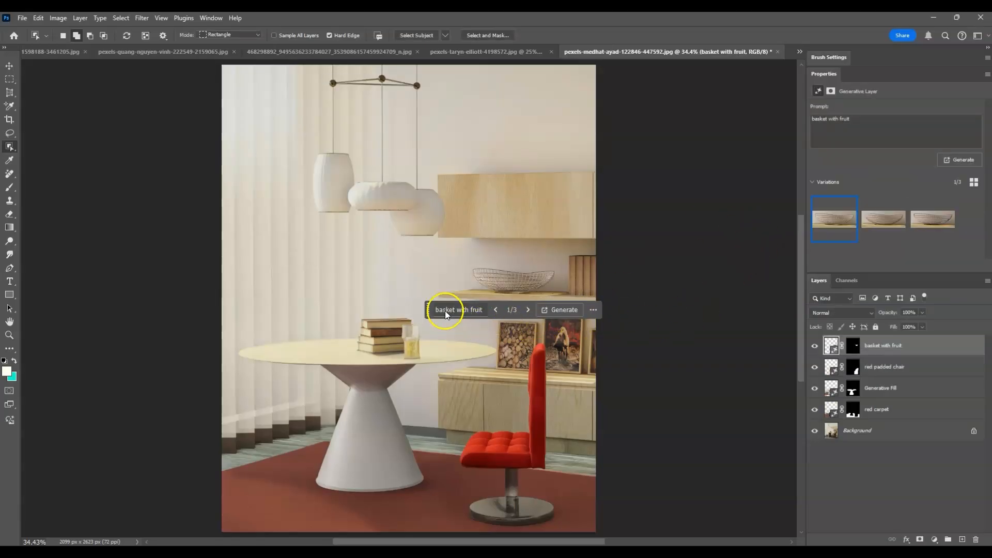
Compare the three variations of the "basket with fruit" fill and choose the third one.
{"action": "left_click", "coordinate": [878, 223]}
{"action": "left_click", "coordinate": [917, 222]}
{"action": "left_click", "coordinate": [885, 221]}
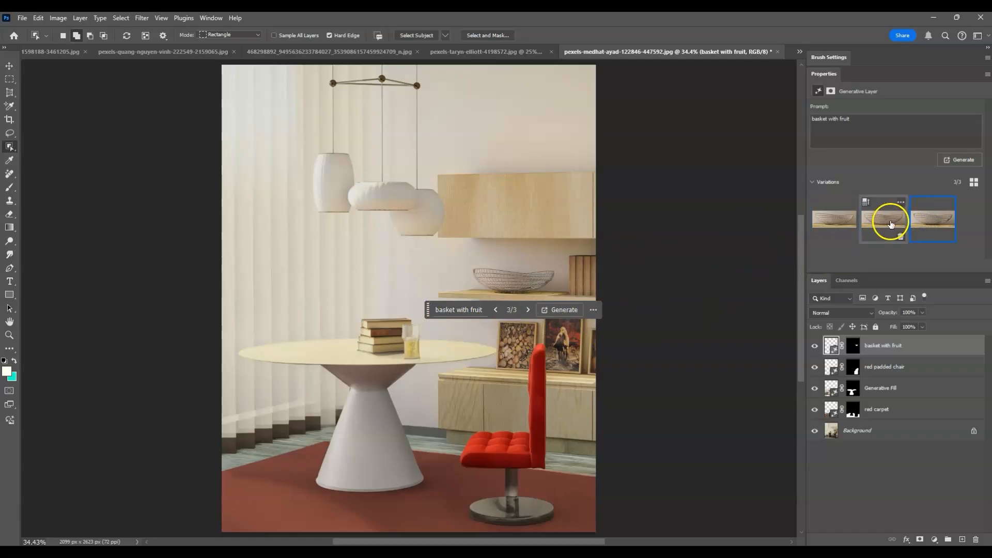
{"action": "left_click", "coordinate": [850, 225]}
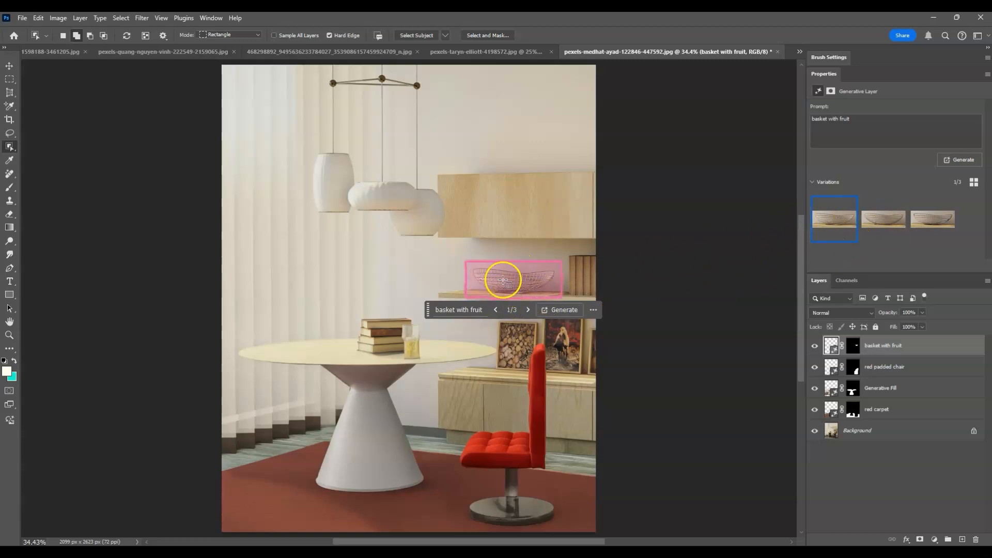
{"action": "left_click", "coordinate": [920, 216]}
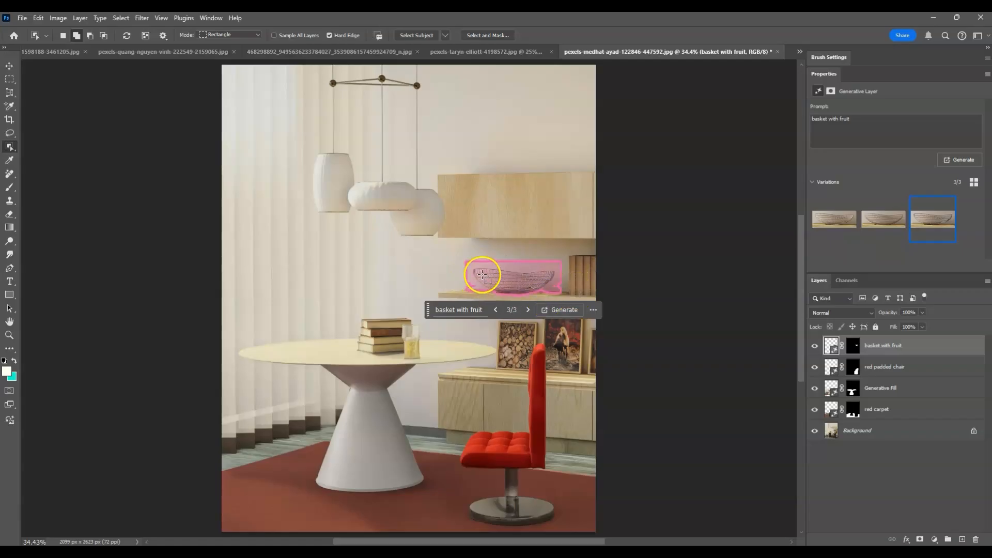
{"action": "left_click", "coordinate": [480, 310]}
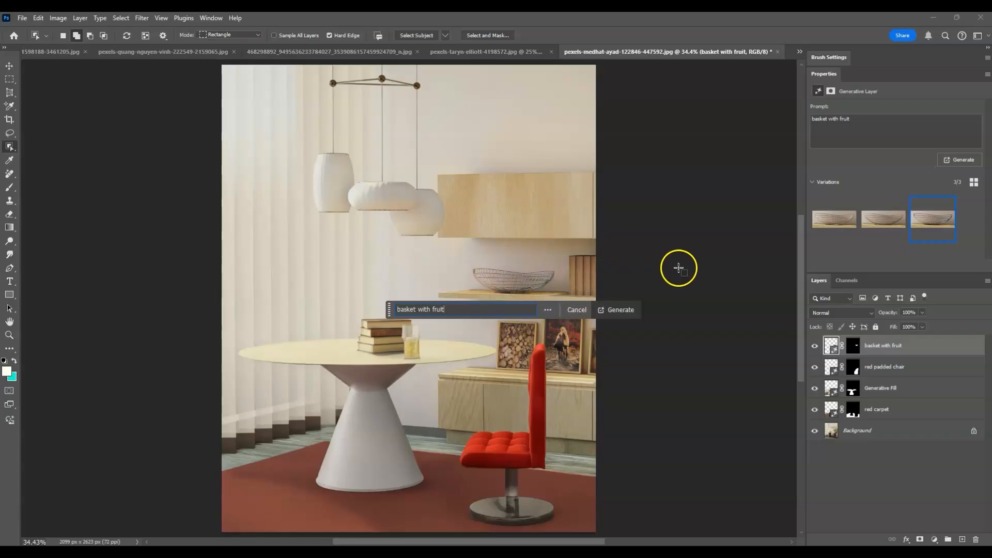
Draw a loose Lasso selection around the wire basket on the Background layer, including some space around it.
{"action": "left_click", "coordinate": [898, 434]}
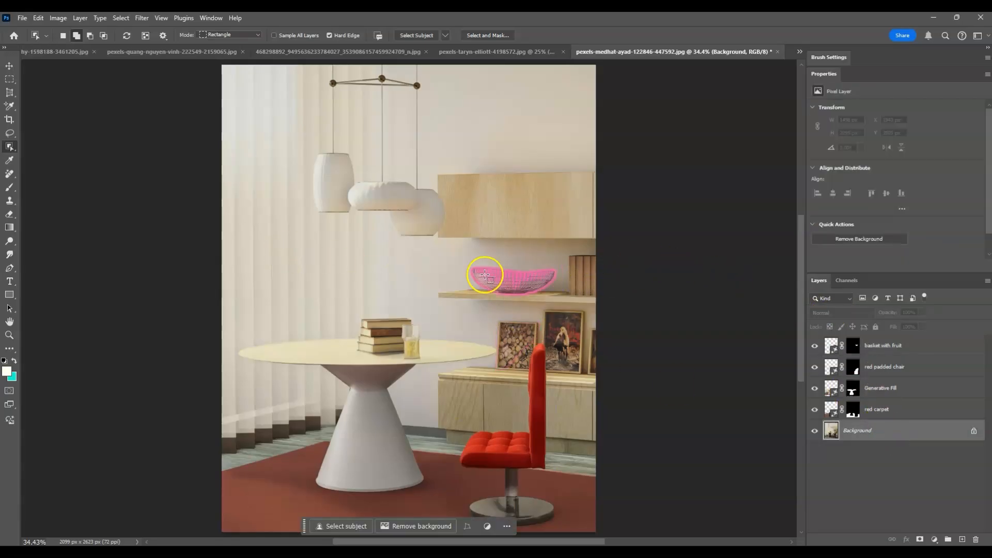
{"action": "left_click", "coordinate": [9, 134]}
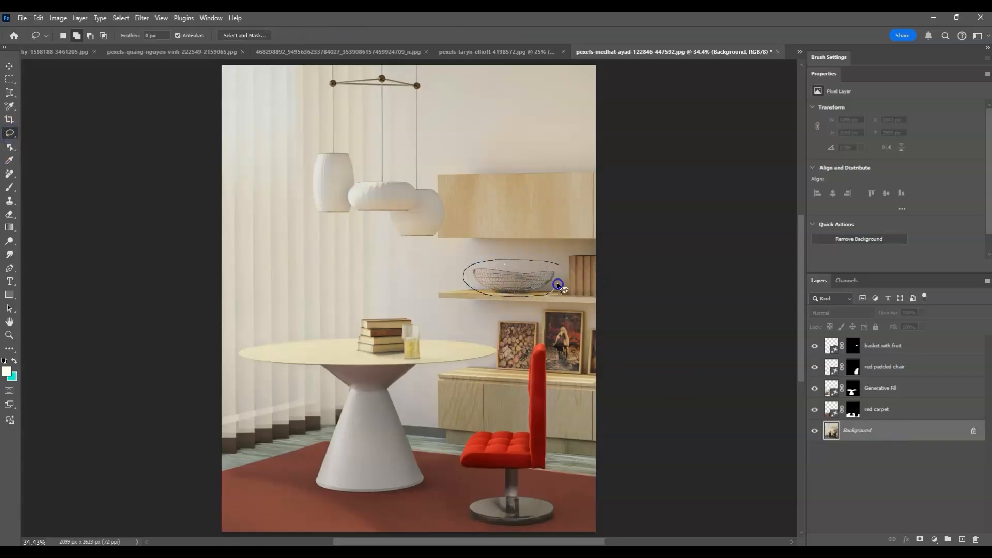
{"action": "left_click_drag", "start_coordinate": [561, 265], "coordinate": [561, 265]}
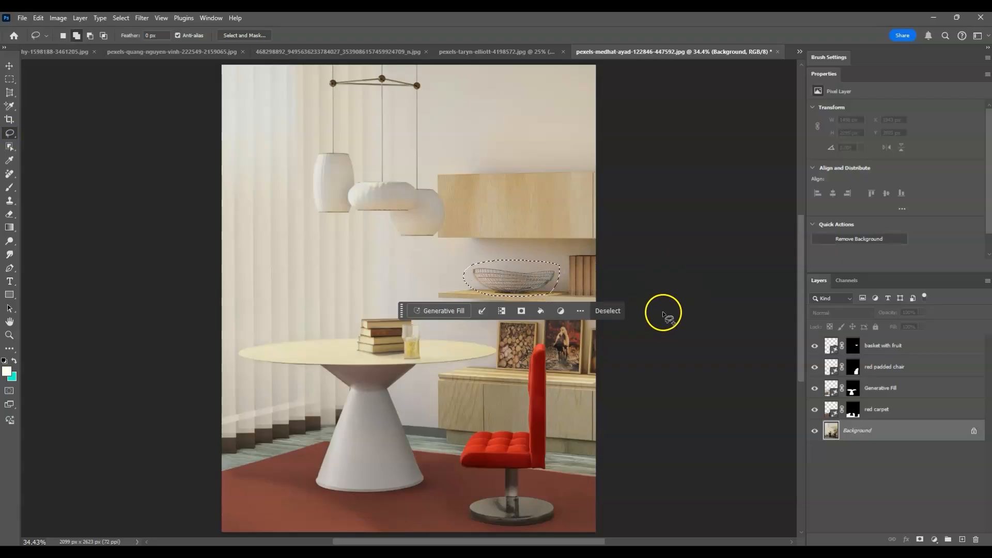
Fill the lassoed basket area using Generative Fill with the prompt "basket with orange and bananas".
{"action": "left_click", "coordinate": [430, 310]}
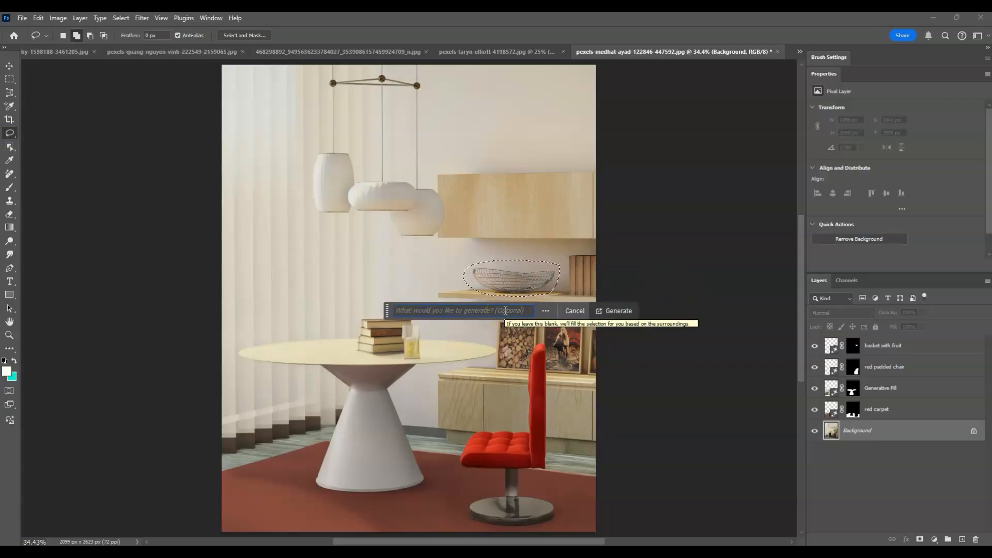
{"action": "type", "text": "bas"}
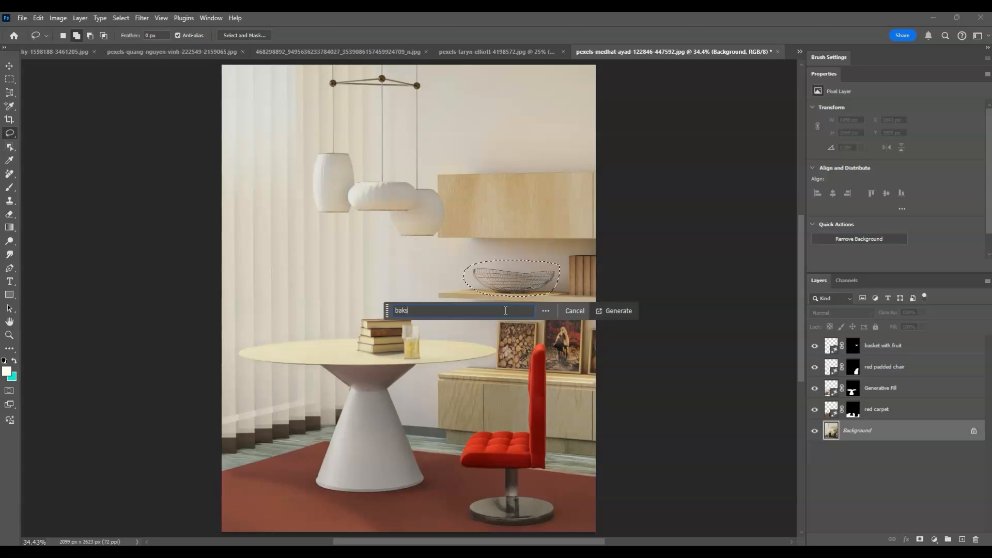
{"action": "type", "text": "k"}
{"action": "key", "text": "BackSpace"}
{"action": "type", "text": "sket with o orange and banana"}
{"action": "left_click", "coordinate": [874, 457]}
{"action": "left_click", "coordinate": [634, 314]}
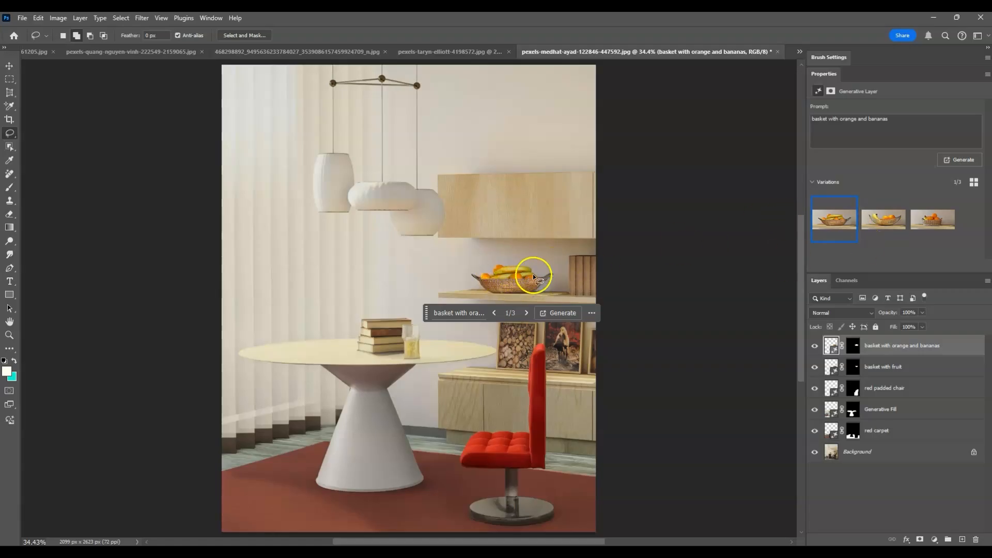
Preview the second and third variations of the orange and banana basket, keep the third one and deselect the layer.
{"action": "left_click", "coordinate": [892, 222]}
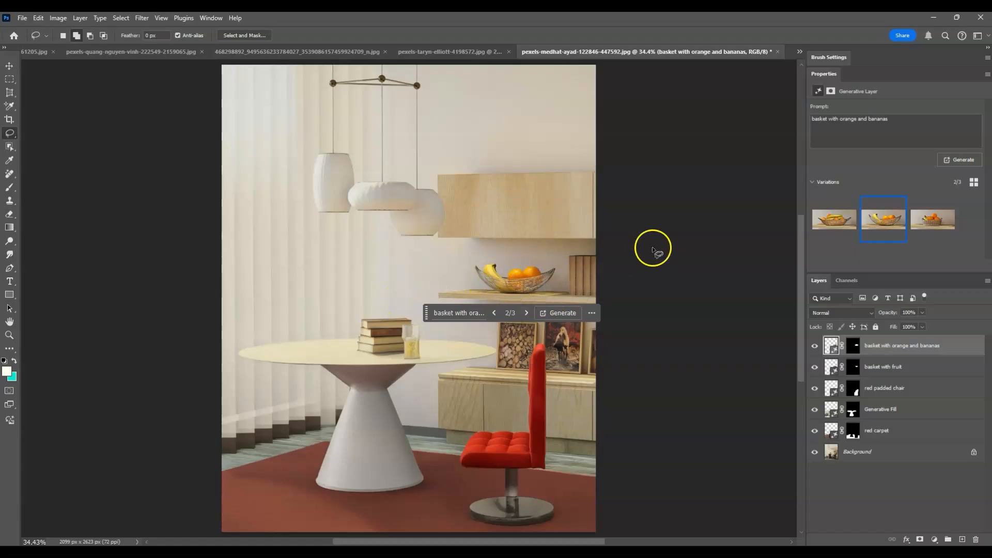
{"action": "left_click", "coordinate": [923, 226]}
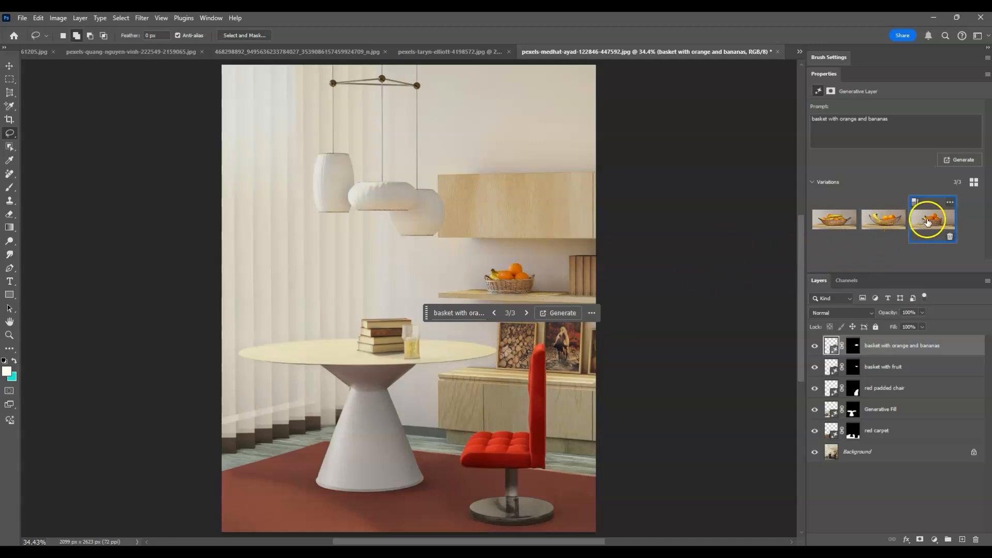
{"action": "left_click", "coordinate": [885, 488]}
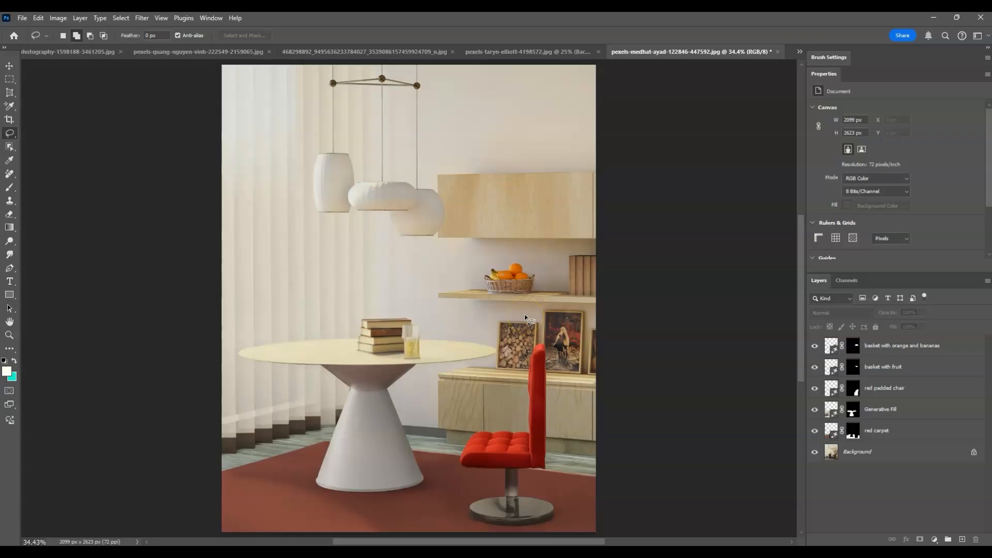
Select the stack of books and the glass on the table from the Background layer using the Object Selection tool in add mode.
{"action": "left_click", "coordinate": [10, 146]}
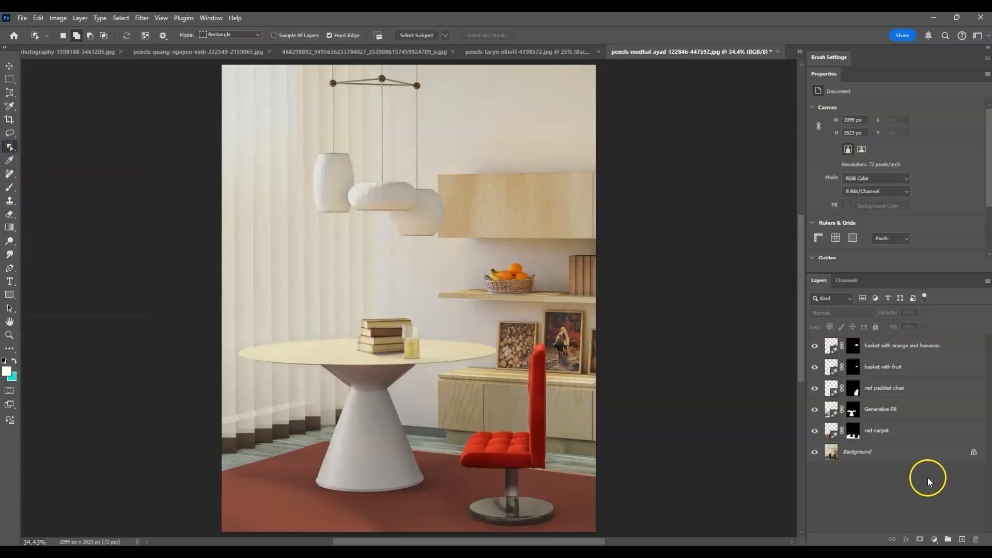
{"action": "left_click", "coordinate": [881, 455]}
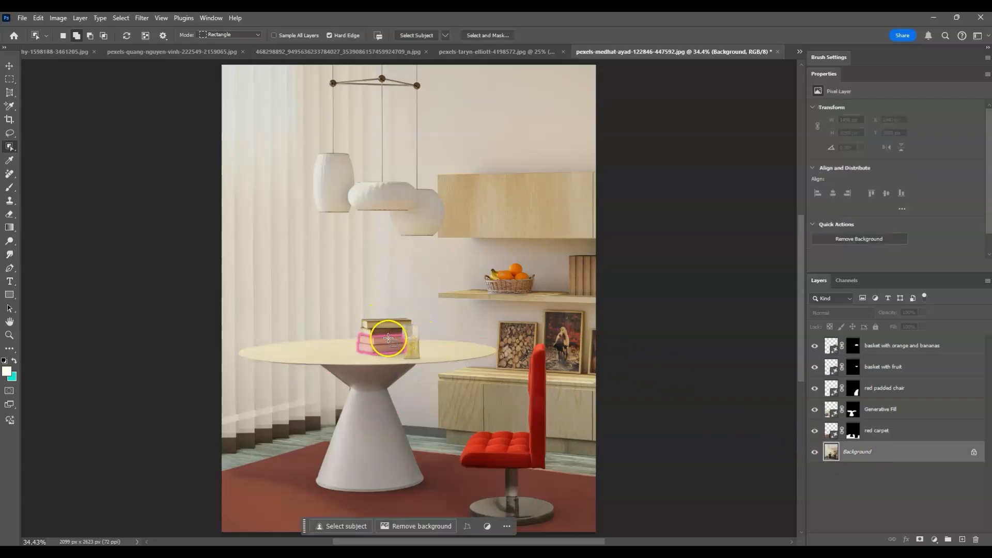
{"action": "left_click", "coordinate": [76, 35]}
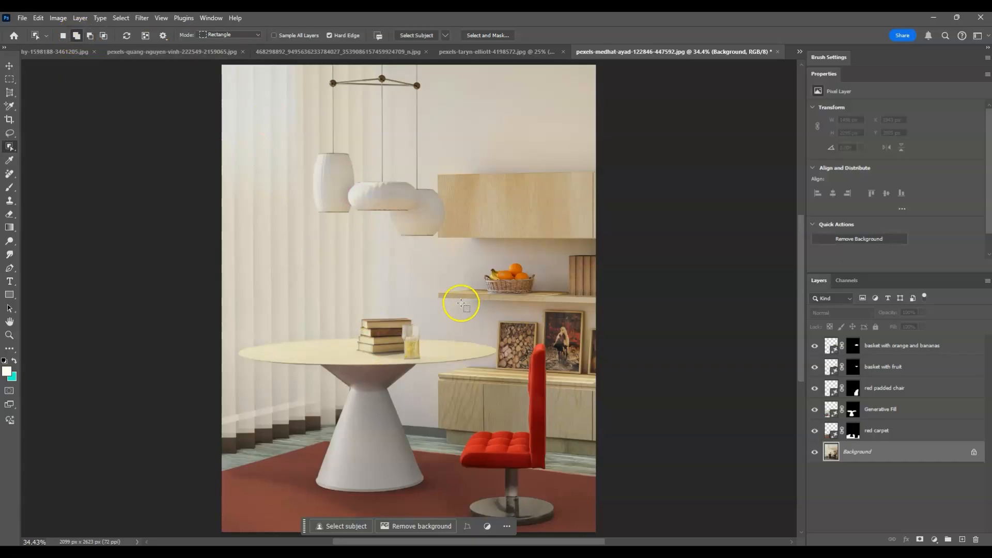
{"action": "left_click", "coordinate": [366, 327]}
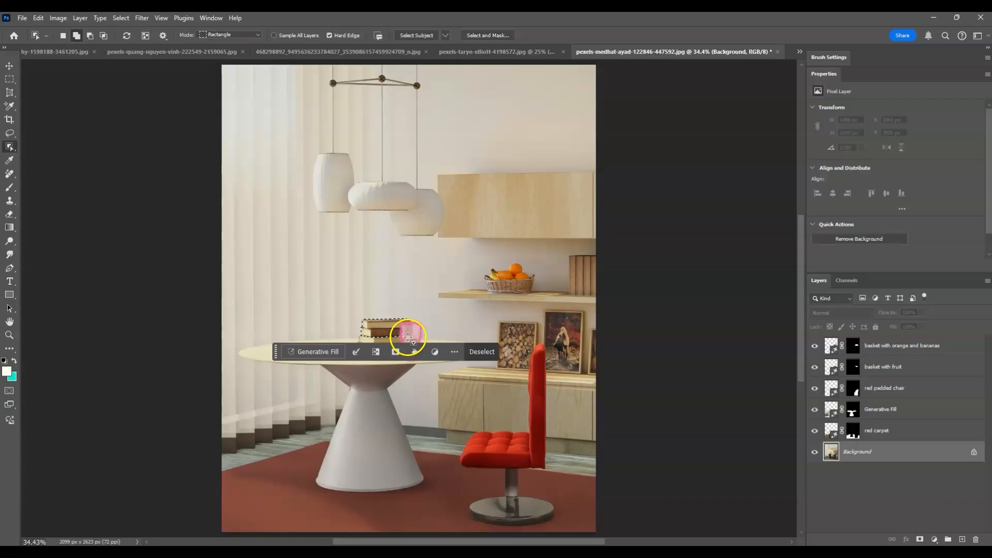
{"action": "left_click", "coordinate": [401, 340]}
{"action": "left_click", "coordinate": [422, 360]}
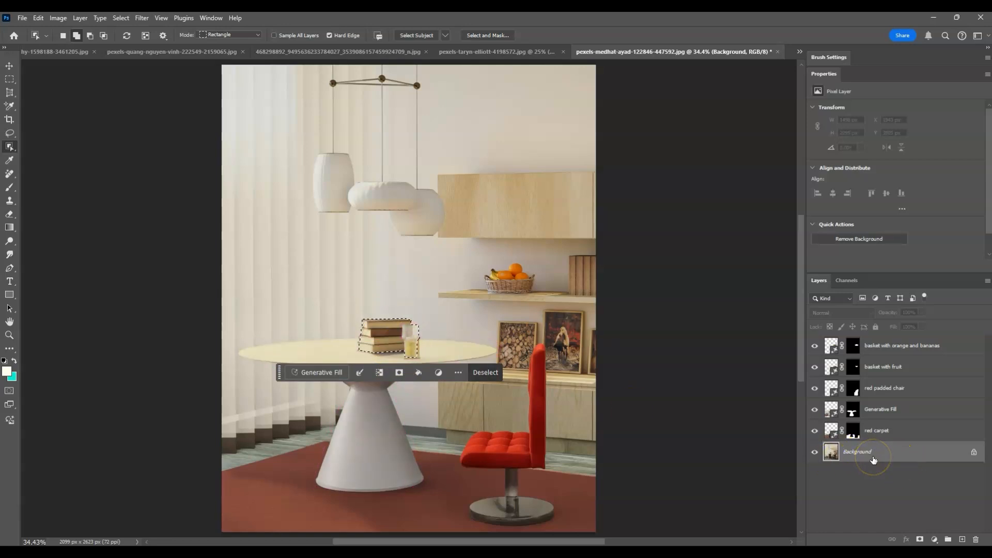
Replace the selected books and glass using Generative Fill with the prompt "vase with roses".
{"action": "left_click", "coordinate": [889, 483]}
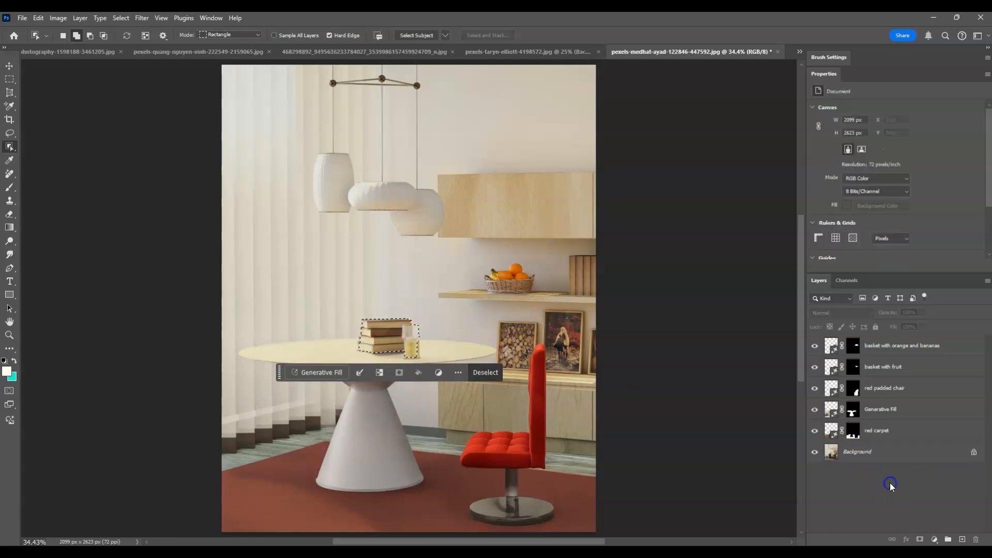
{"action": "left_click", "coordinate": [327, 383]}
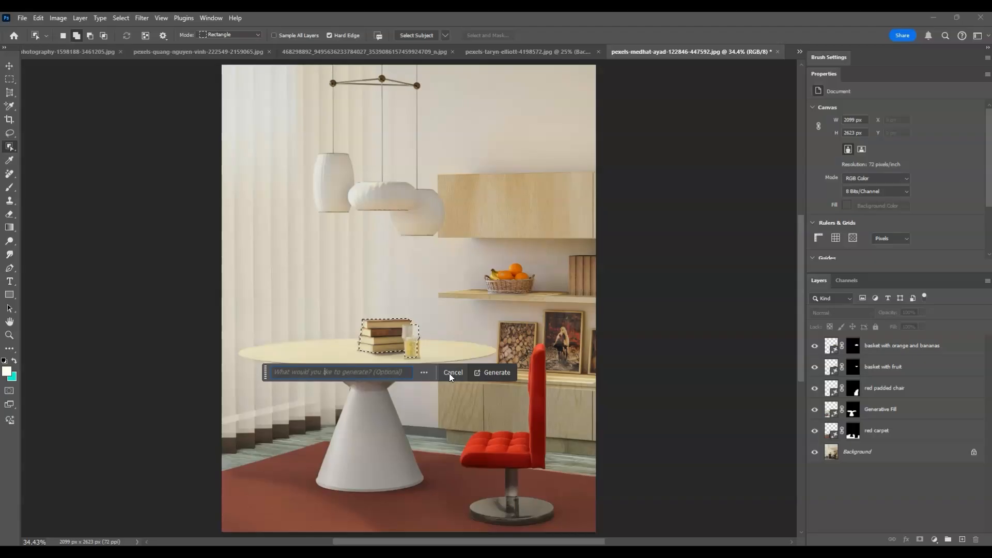
{"action": "type", "text": "vase with a"}
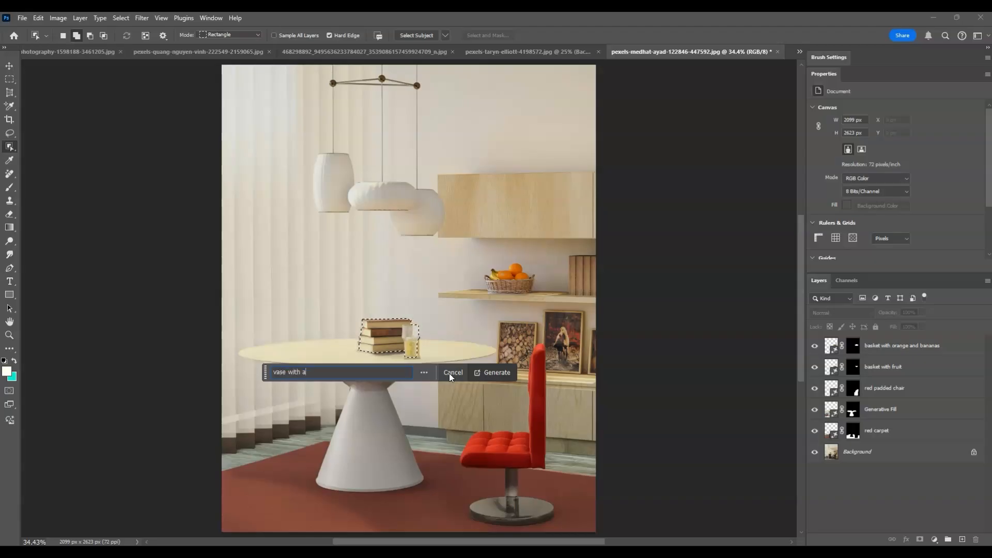
{"action": "key", "text": "BackSpace"}
{"action": "type", "text": "roses"}
{"action": "left_click", "coordinate": [496, 374]}
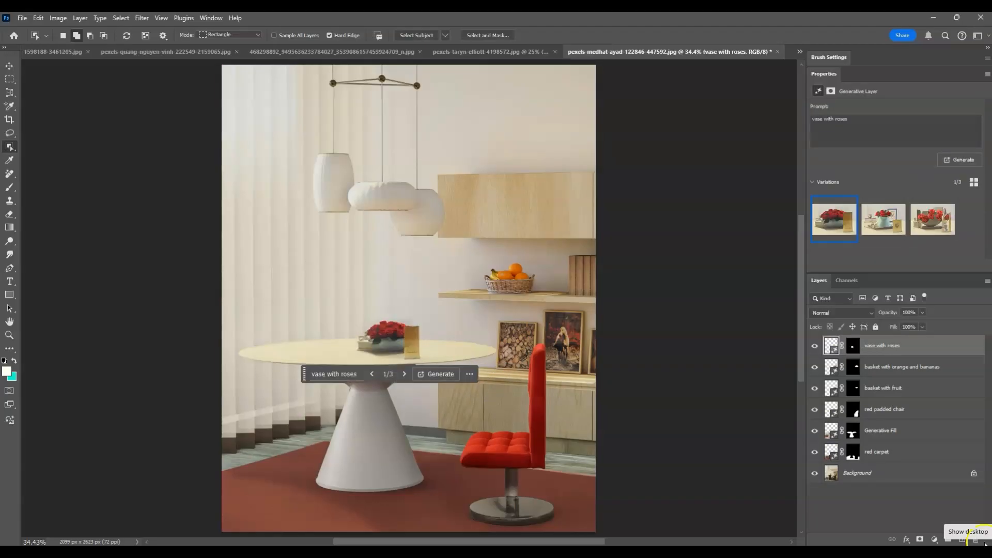
Compare the second and third variations of the vase with roses and choose the second one.
{"action": "left_click", "coordinate": [883, 224]}
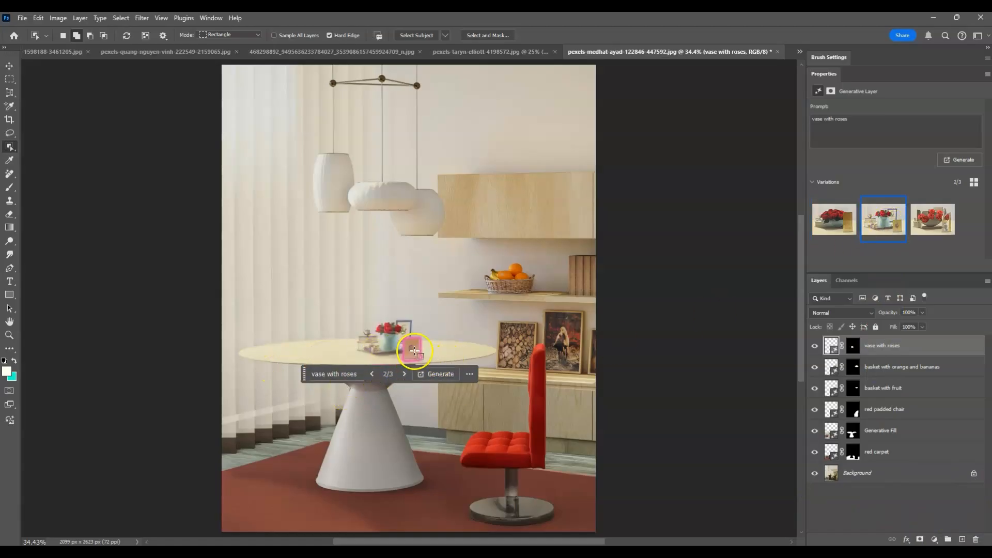
{"action": "left_click", "coordinate": [931, 222]}
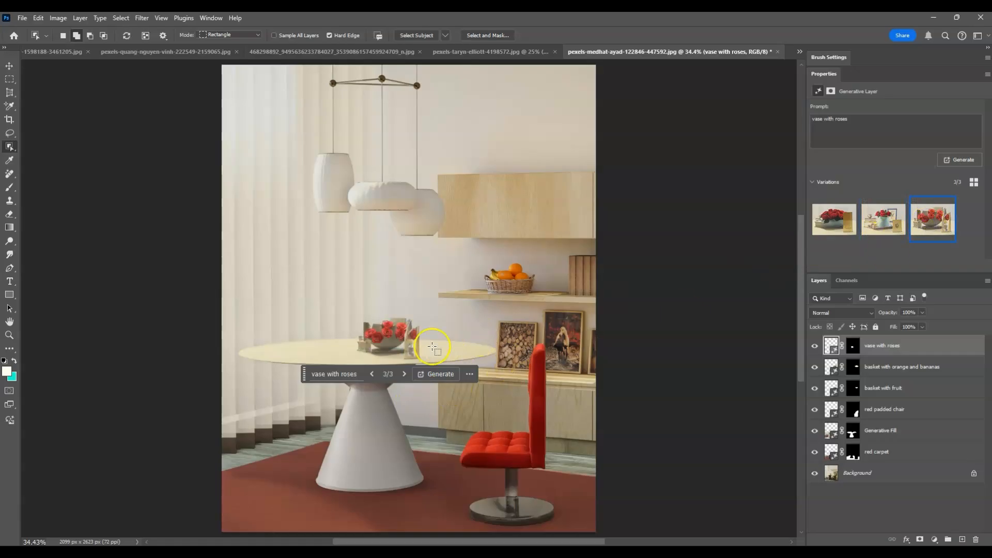
{"action": "left_click", "coordinate": [892, 233]}
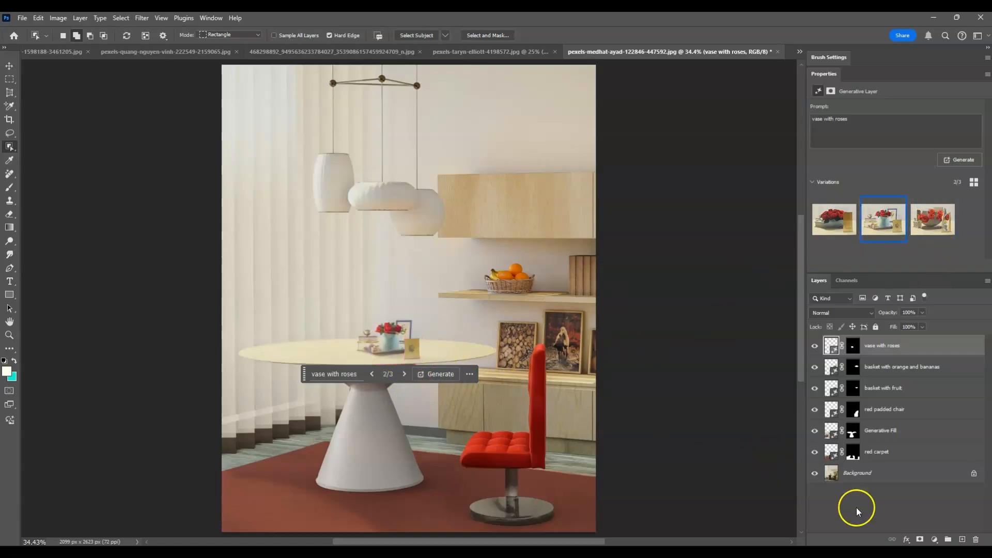
{"action": "left_click", "coordinate": [902, 526]}
{"action": "left_click", "coordinate": [647, 523]}
{"action": "left_click", "coordinate": [812, 508]}
Place a duplicate of the Background layer at the top of the layer stack and hide it.
{"action": "left_click", "coordinate": [860, 479]}
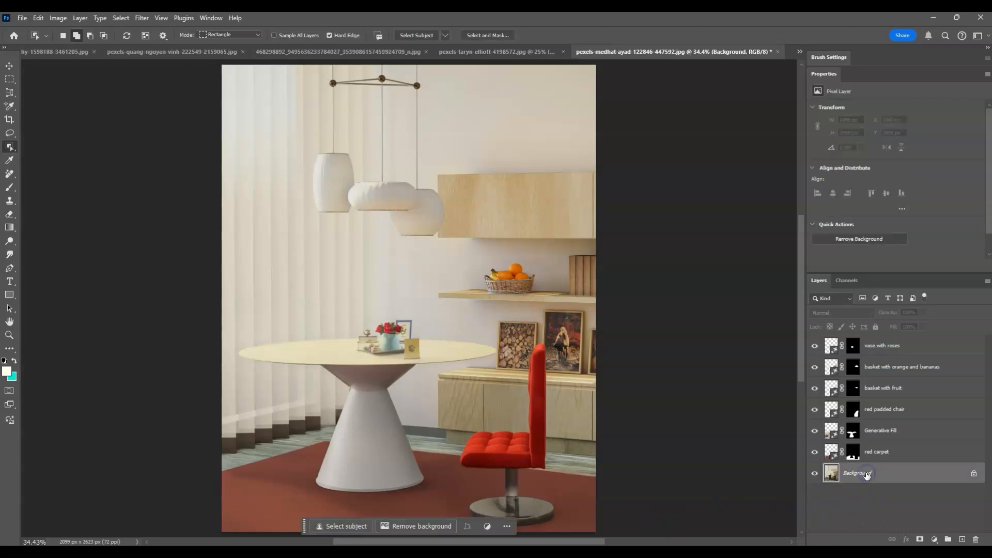
{"action": "key", "text": "ctrl+j"}
{"action": "left_click", "coordinate": [815, 346]}
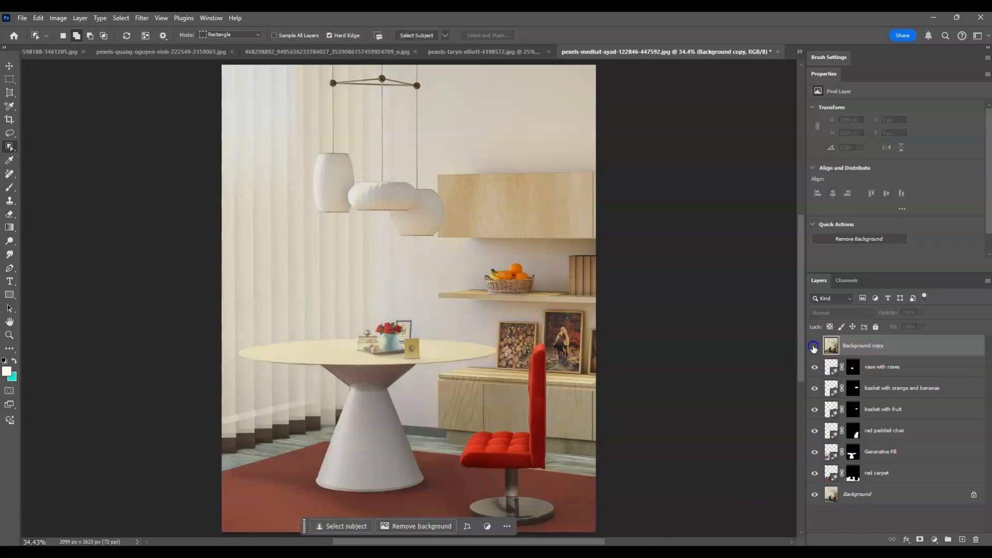